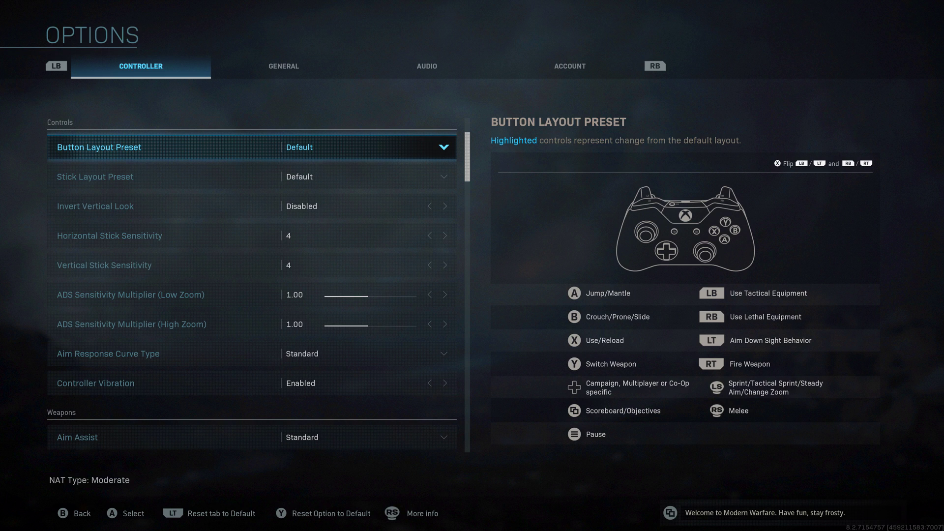
Browse the available Button Layout Preset options and return the highlight to Default.
key(Return)
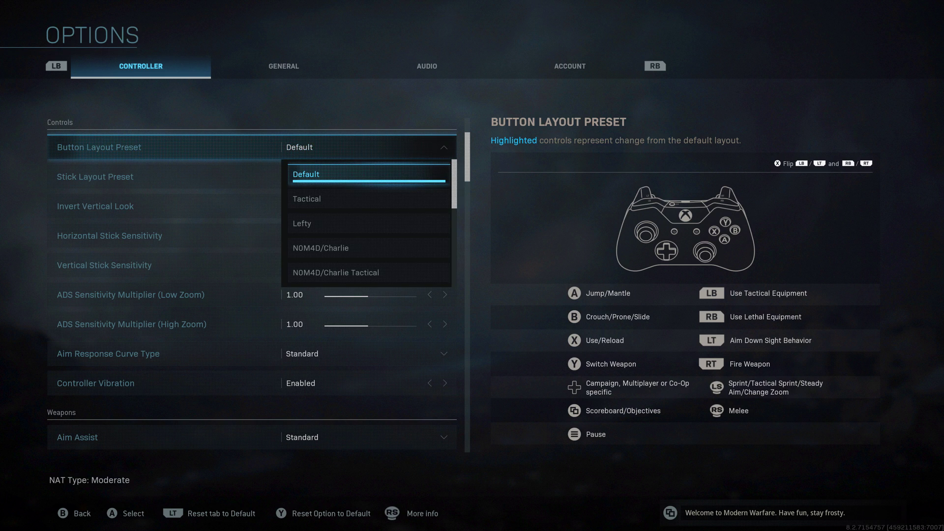
key(Down)
key(Down)
key(Down)
key(Down)
key(Down)
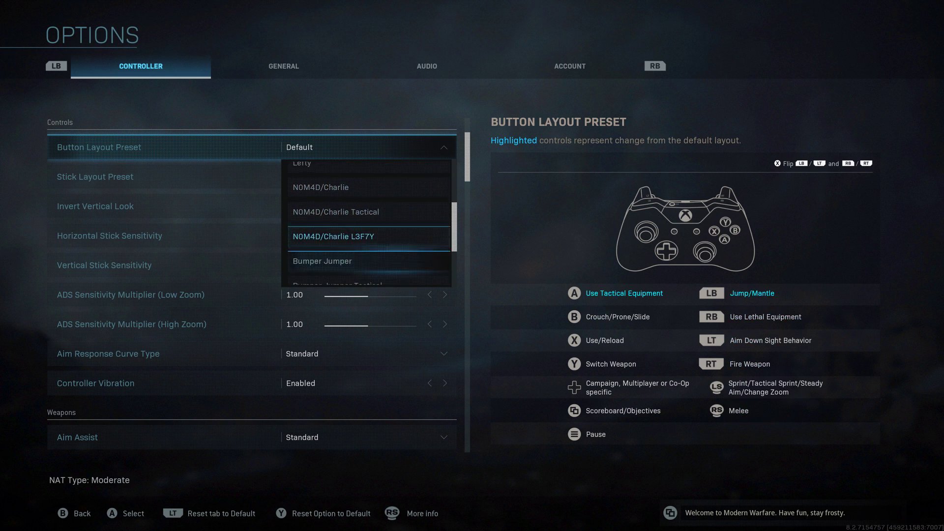
key(Down)
key(Down)
key(Down)
key(Down)
key(Down)
key(Down)
key(Up)
key(Up)
key(Up)
key(Up)
key(Up)
key(Up)
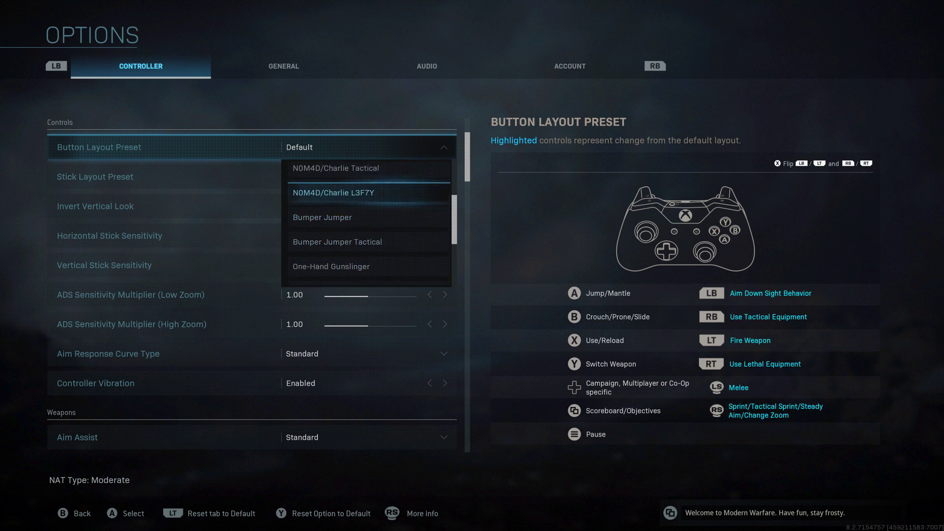
key(Up)
key(Up)
key(Up)
key(Up)
key(Up)
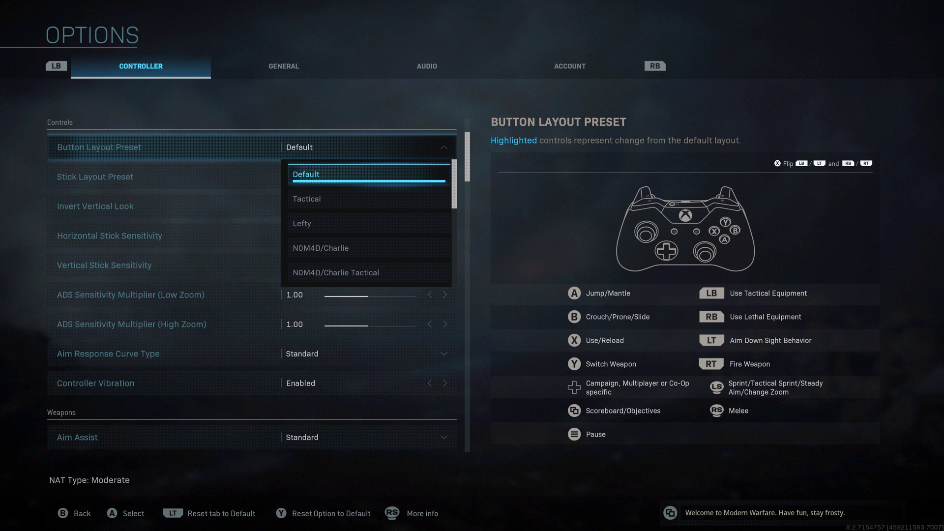
Compare the control mappings of the Tactical, N0M4D/Charlie, Bumper Jumper and remaining button layouts, keeping Default as the preset.
key(Down)
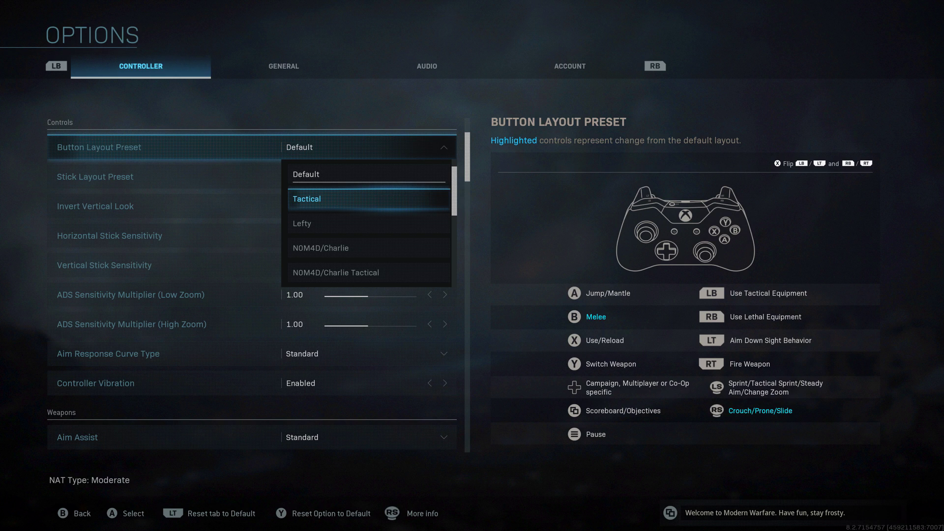
key(Down)
key(Down)
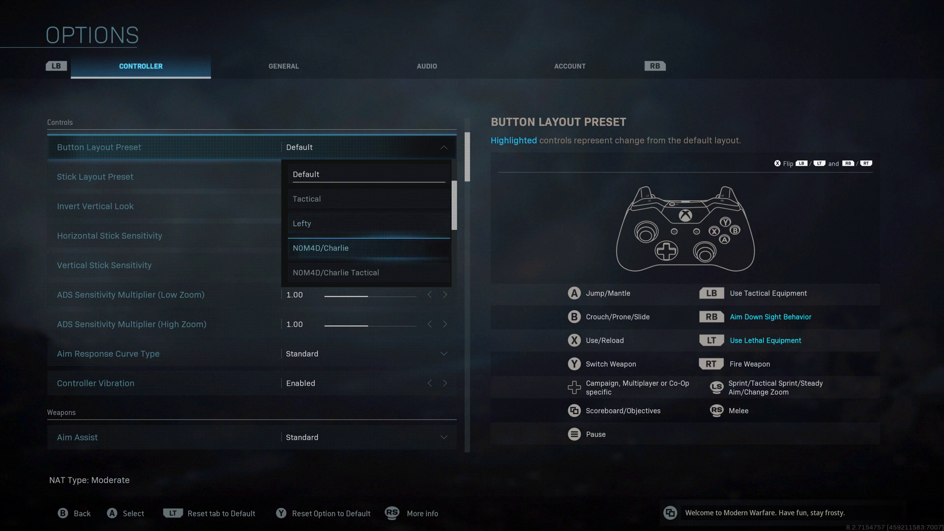
key(Down)
key(Down)
key(Down)
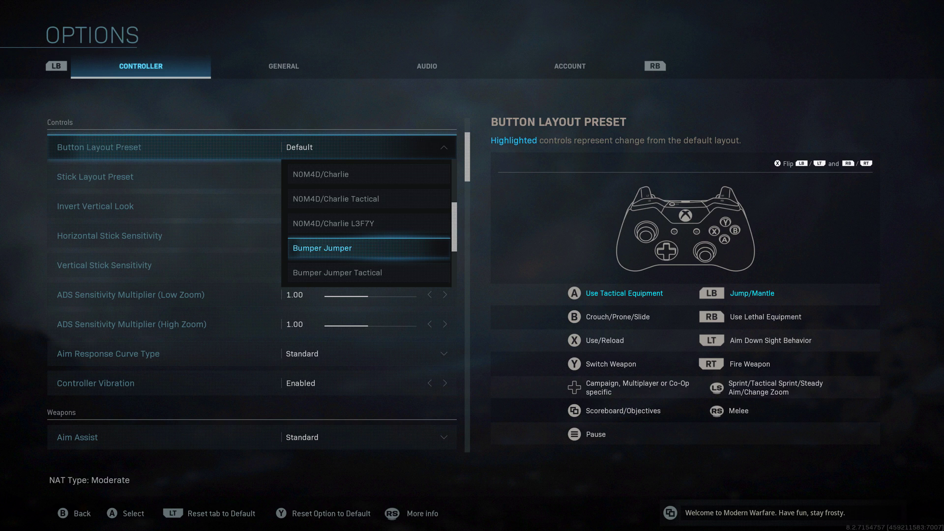
key(Down)
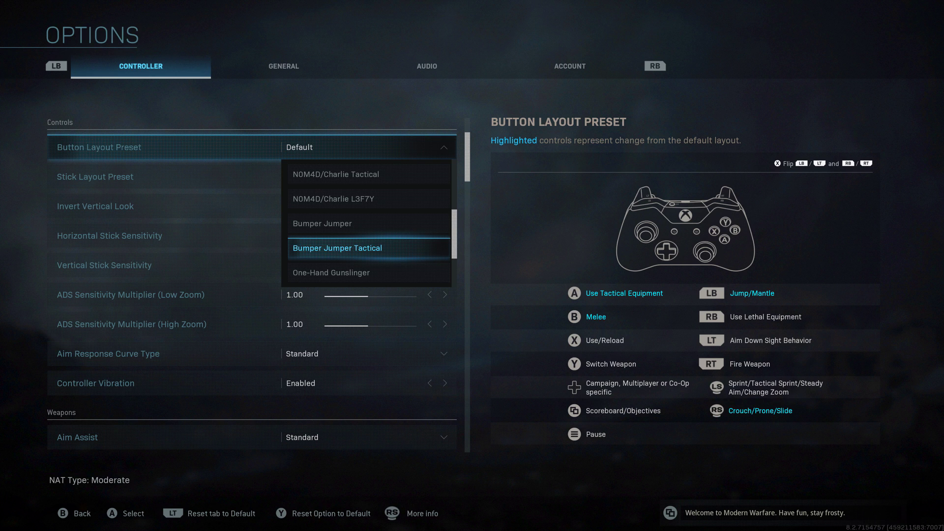
key(Down)
key(Down)
key(Down)
key(Up)
key(Up)
key(Down)
key(Down)
key(Up)
key(Down)
key(Up)
key(Up)
key(Up)
key(Up)
key(Up)
key(Up)
key(Up)
key(Up)
key(Up)
key(Up)
key(Up)
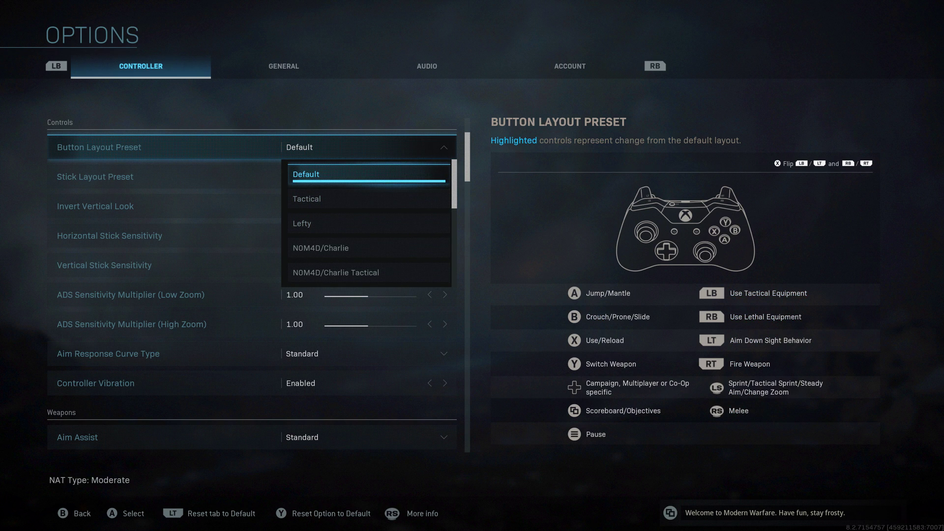
key(Return)
Review the Stick Layout Preset options, including Southpaw and Legacy, keeping Default as the preset.
key(Down)
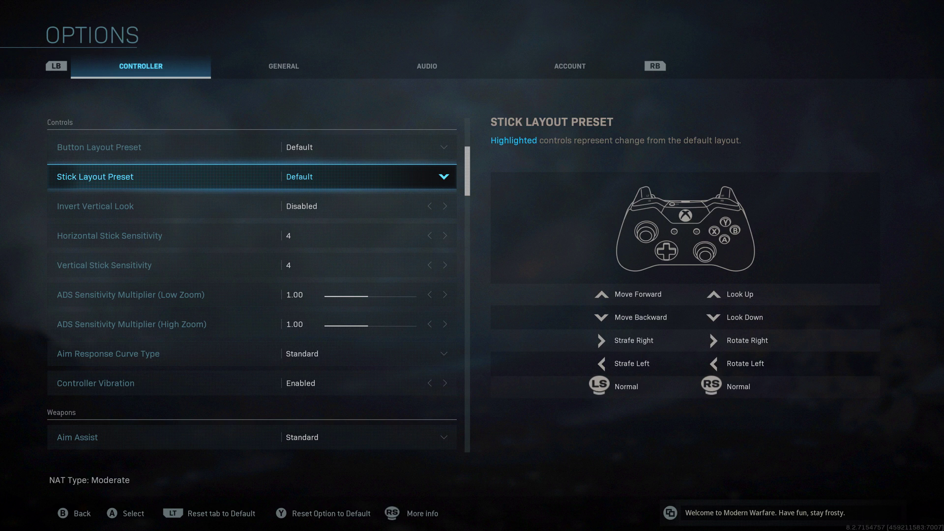
key(Return)
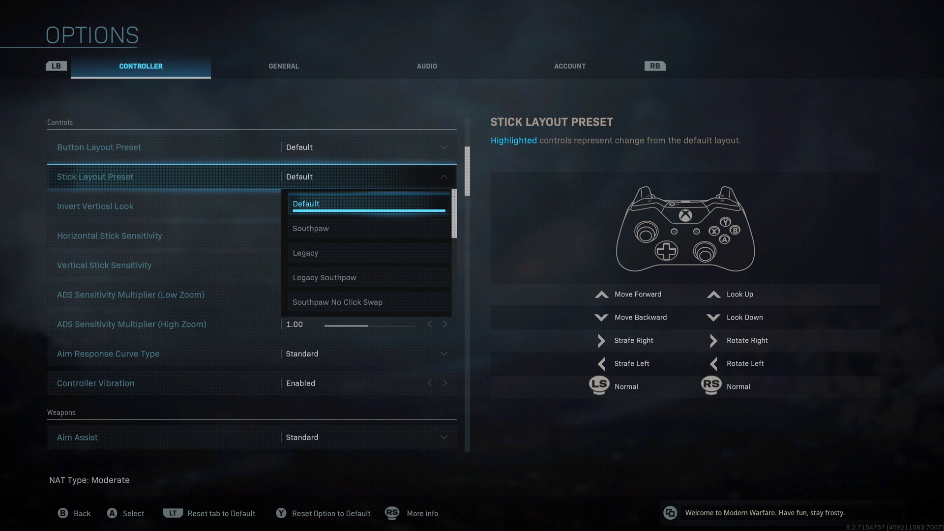
key(Down)
key(Down)
key(Down)
key(Down)
key(Down)
key(Up)
key(Up)
key(Up)
key(Up)
key(Up)
key(Return)
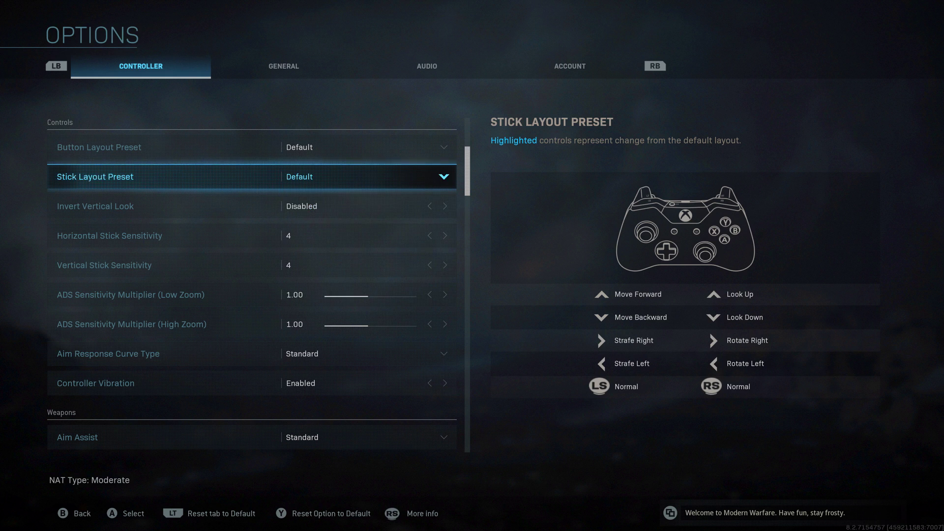
Try the Airplanes Only and Enabled options for Invert Vertical Look and return it to Disabled.
key(Down)
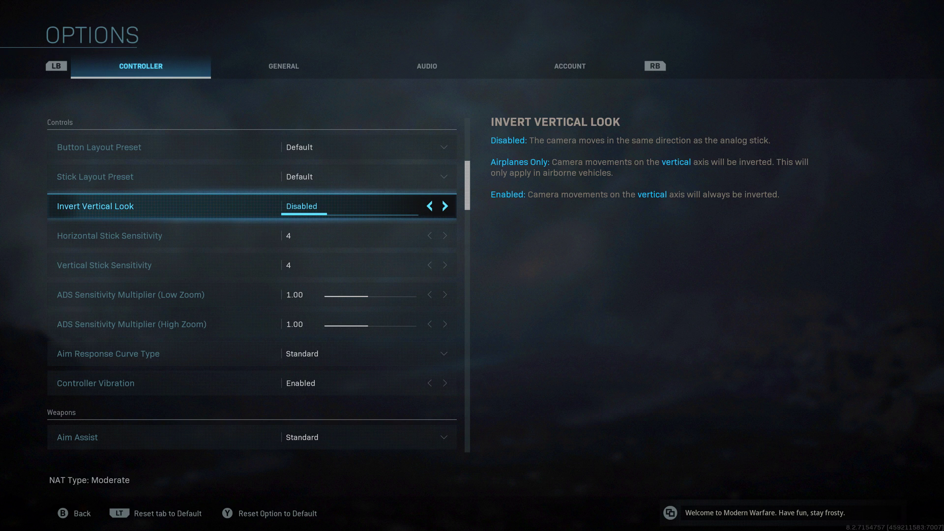
key(Right)
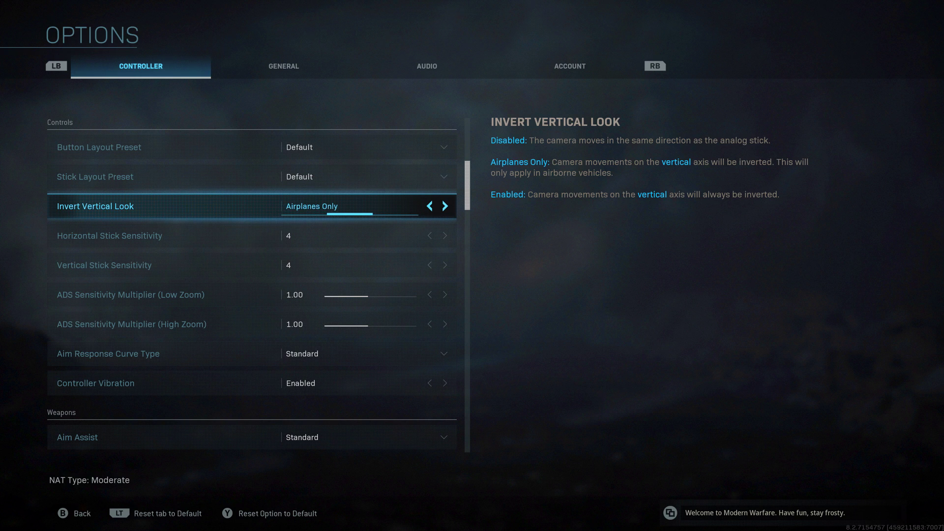
key(Right)
key(Left)
key(Left)
key(Right)
key(Right)
key(Left)
key(Left)
key(Right)
key(Right)
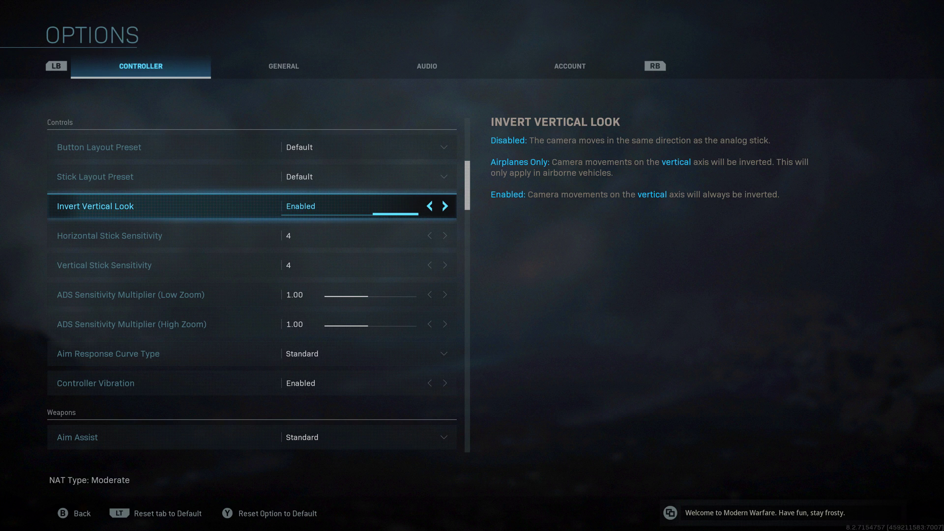
key(Left)
key(Left)
Set the Horizontal Stick Sensitivity to High 7.
key(Down)
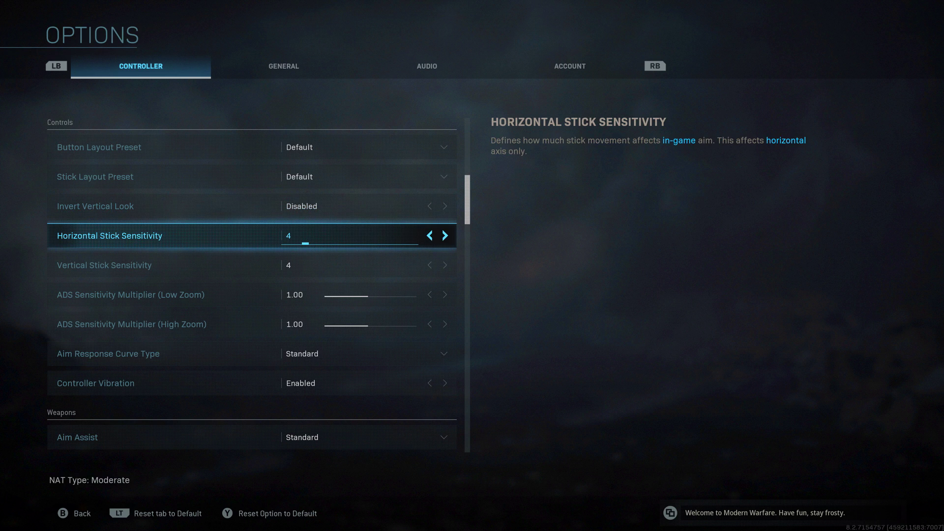
key(Right)
key(Right)
key(Right)
key(Left)
key(Left)
key(Left)
key(Right)
key(Right)
key(Right)
key(Left)
key(Right)
Set the Vertical Stick Sensitivity to High 7, matching the horizontal value.
key(Down)
key(Right)
key(Right)
key(Right)
key(Up)
key(Down)
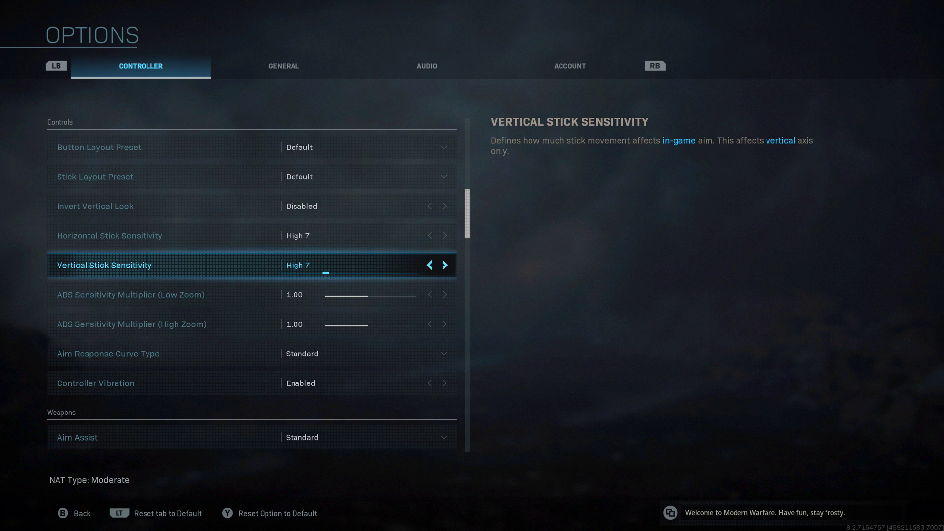
Try lower and higher Vertical Stick Sensitivity values and return it to High 7.
key(Left)
key(Left)
key(Right)
key(Right)
key(Right)
key(Right)
key(Right)
key(Left)
key(Left)
key(Right)
key(Left)
key(Left)
key(Left)
key(Left)
key(Left)
key(Right)
key(Right)
key(Right)
key(Right)
key(Right)
key(Right)
key(Right)
key(Right)
key(Right)
key(Left)
key(Left)
key(Left)
key(Left)
key(Left)
Examine the descriptions of the low-zoom and high-zoom ADS Sensitivity Multipliers.
key(Down)
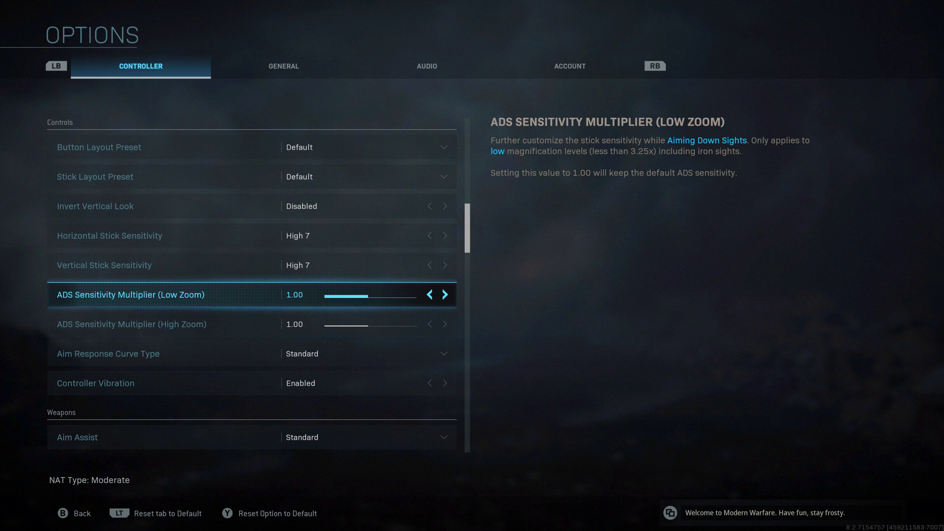
click(132, 324)
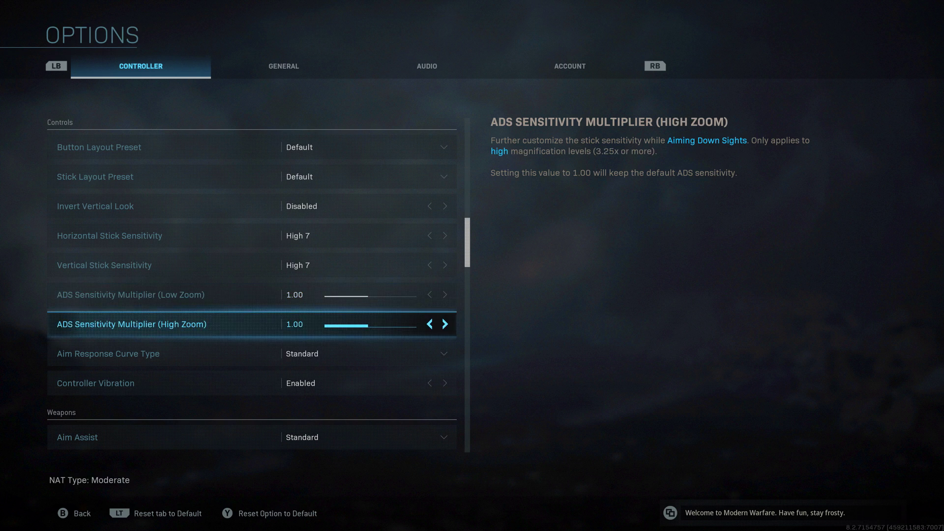
click(131, 295)
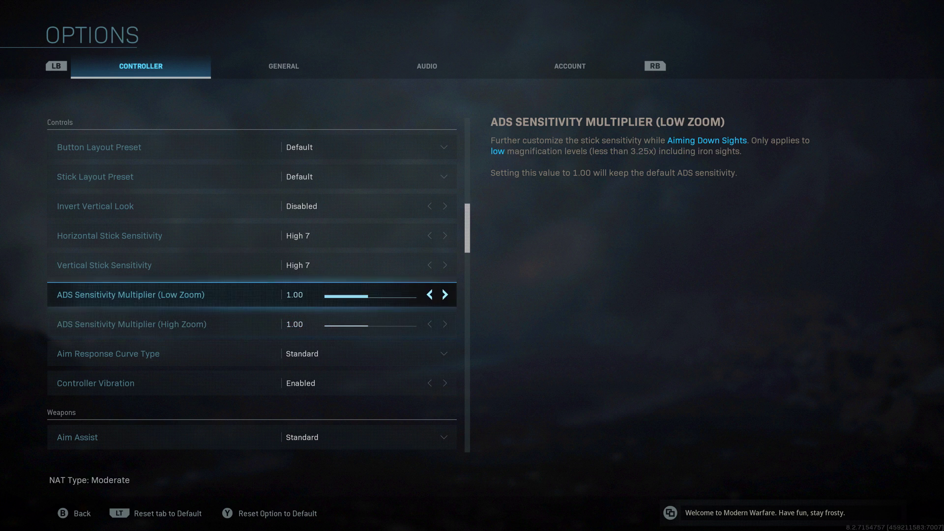
click(131, 324)
key(Left)
key(Left)
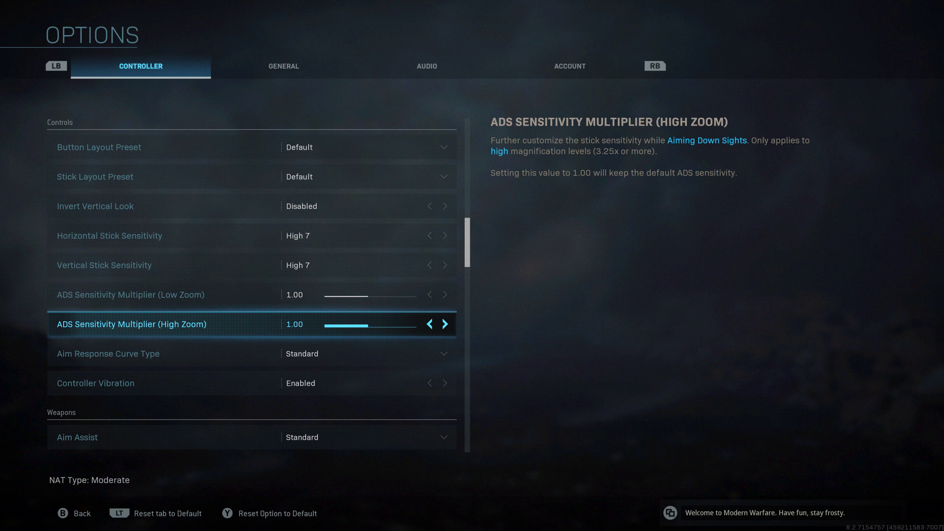
click(131, 295)
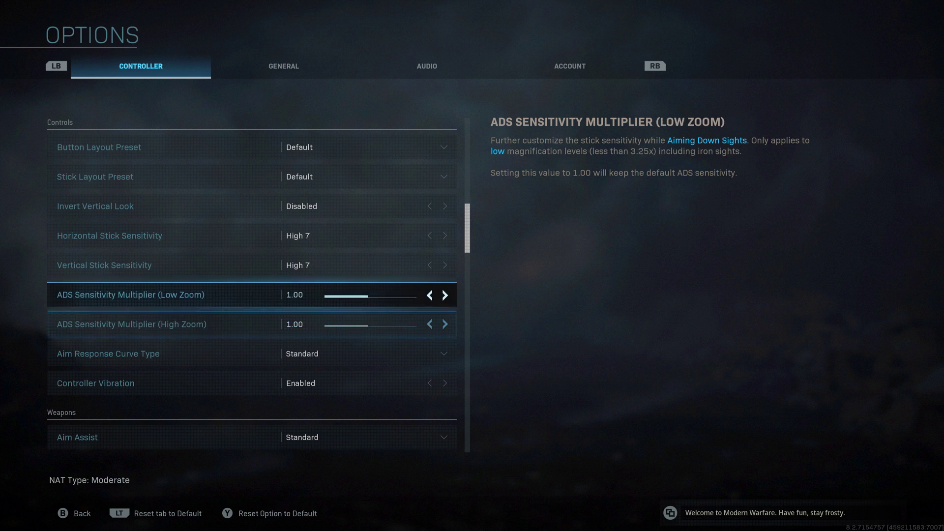
Raise the Horizontal Stick Sensitivity to 15.
click(109, 236)
key(Right)
key(Right)
key(Right)
key(Right)
key(Right)
key(Right)
key(Right)
key(Right)
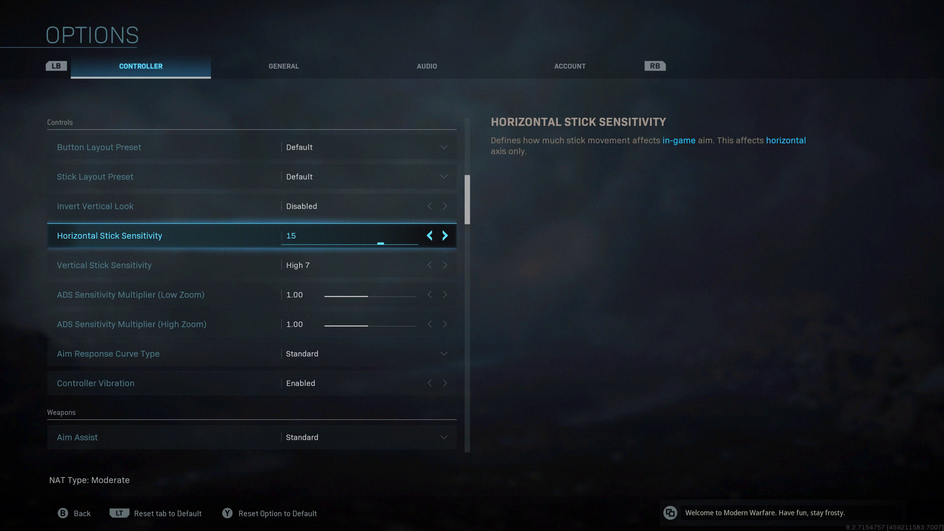
Compare the Low Zoom and High Zoom ADS Sensitivity Multiplier settings and the magnification range each one covers.
click(105, 265)
click(130, 295)
click(131, 324)
click(131, 294)
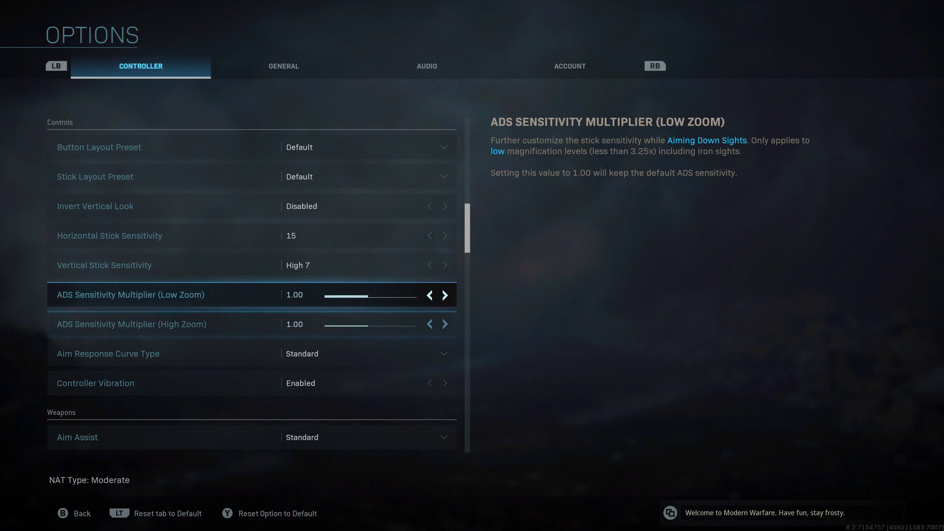
click(132, 324)
click(130, 295)
click(131, 324)
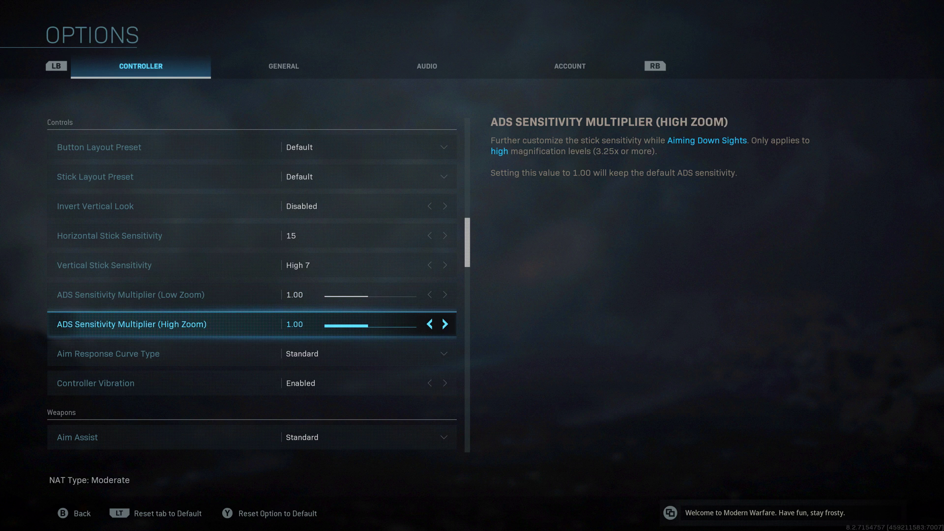
click(104, 265)
Lower the ADS Sensitivity Multiplier (High Zoom) to 0.95.
click(132, 324)
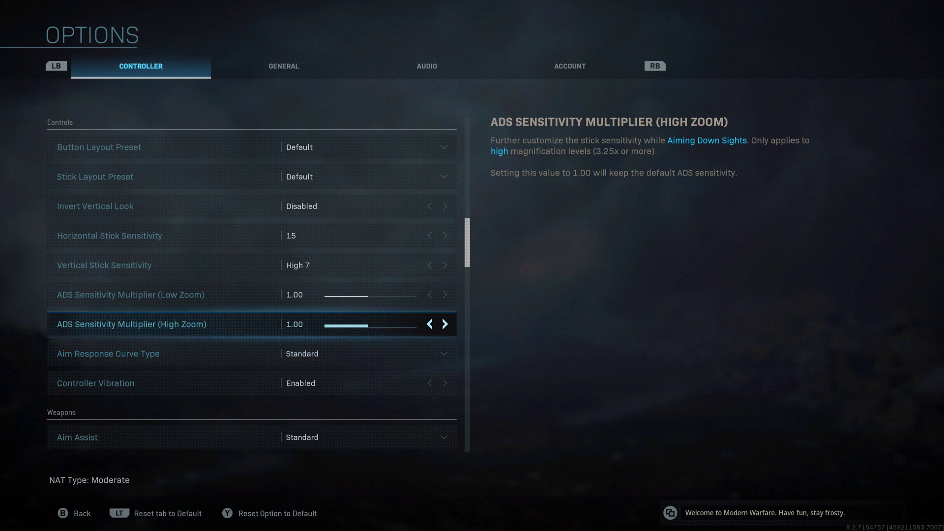
click(429, 324)
key(Left)
key(Left)
key(Left)
key(Left)
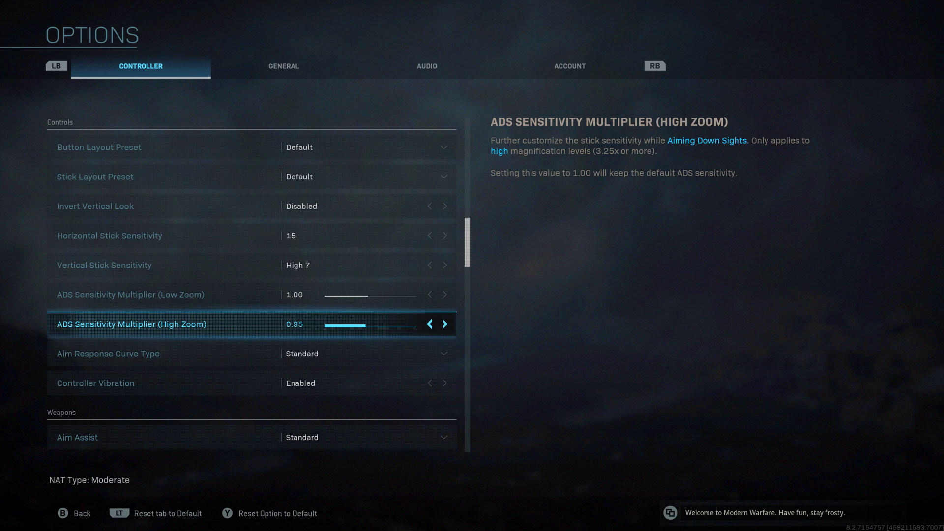
Set the ADS Sensitivity Multiplier (High Zoom) to 1.00.
key(Right)
key(Right)
key(Right)
key(Right)
key(Right)
Lower the Horizontal Stick Sensitivity to High 7.
key(Up)
key(Up)
key(Left)
key(Right)
key(Up)
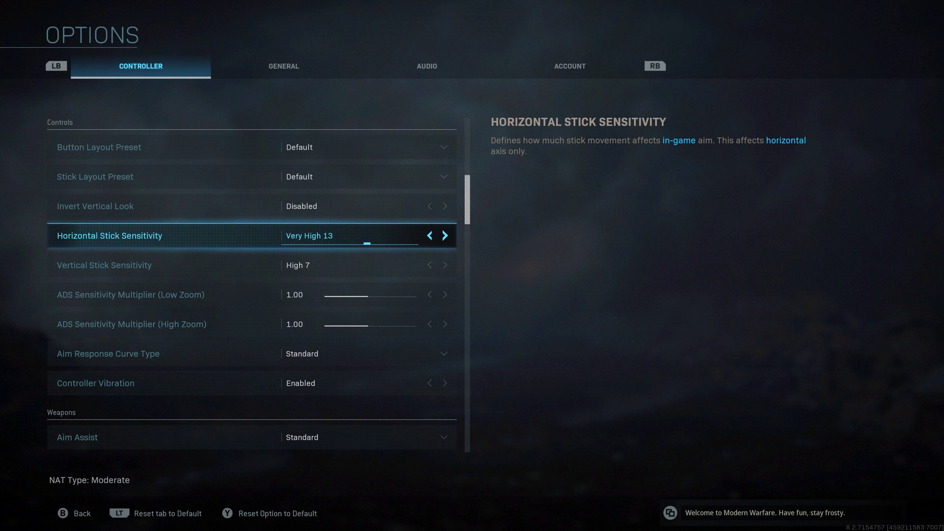
key(Left)
key(Left)
key(Left)
key(Left)
key(Left)
key(Left)
Set the Aim Response Curve Type to Linear.
key(Down)
key(Down)
key(Down)
key(Down)
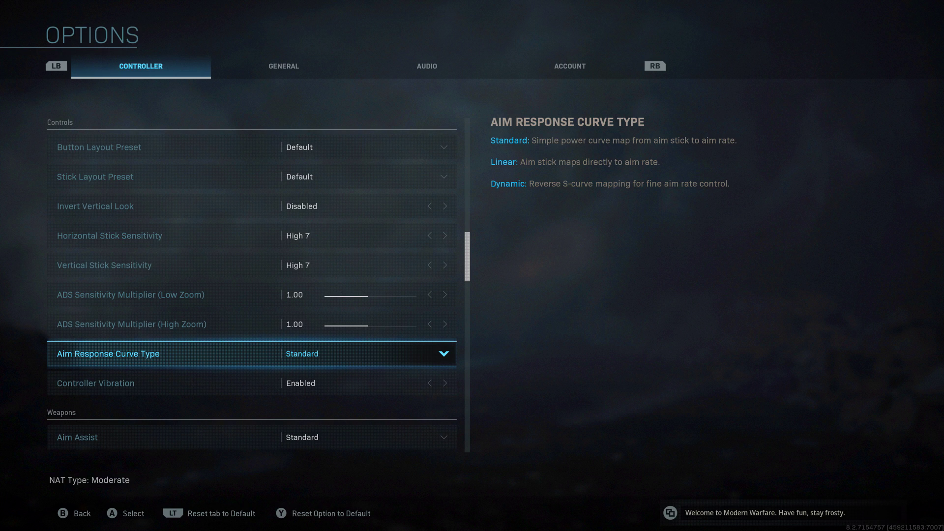
key(Return)
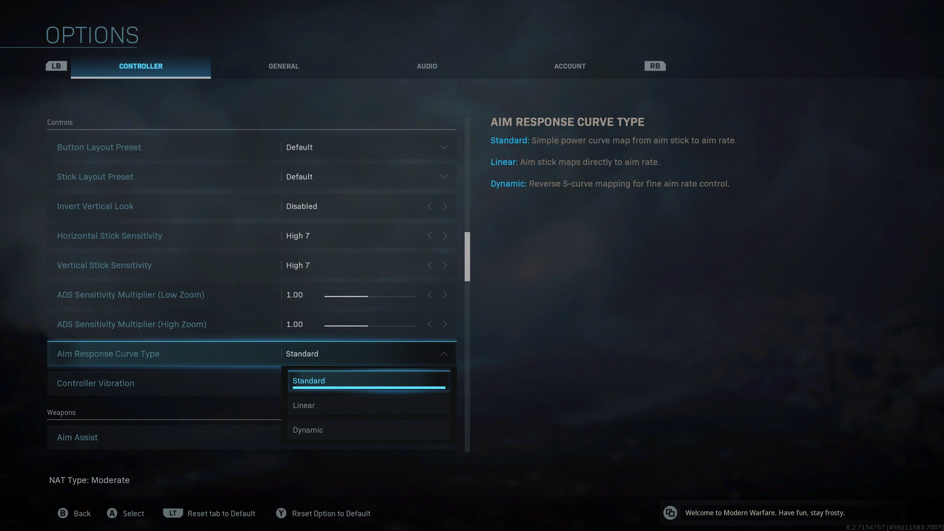
key(Up)
key(Down)
key(Down)
key(Return)
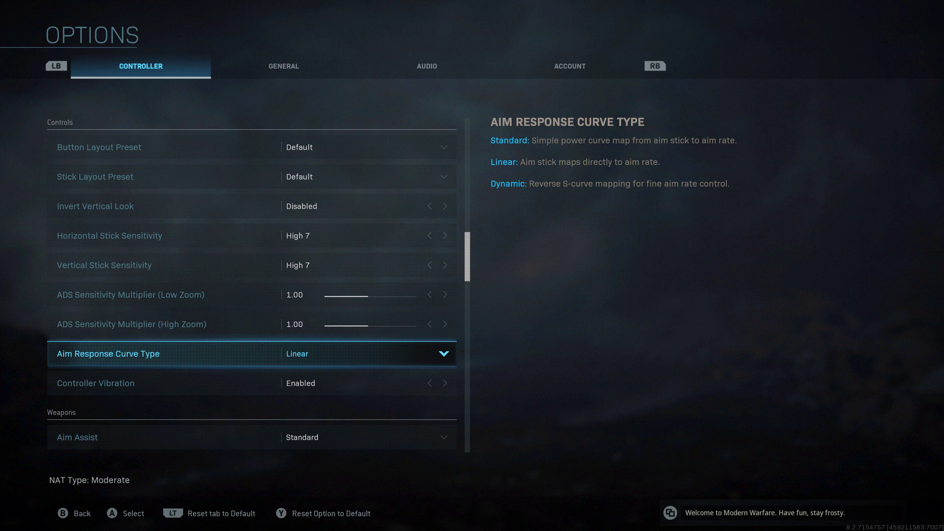
Look over the Standard and Dynamic aim response curve options, and set the Aim Response Curve Type to Standard.
key(Return)
key(Up)
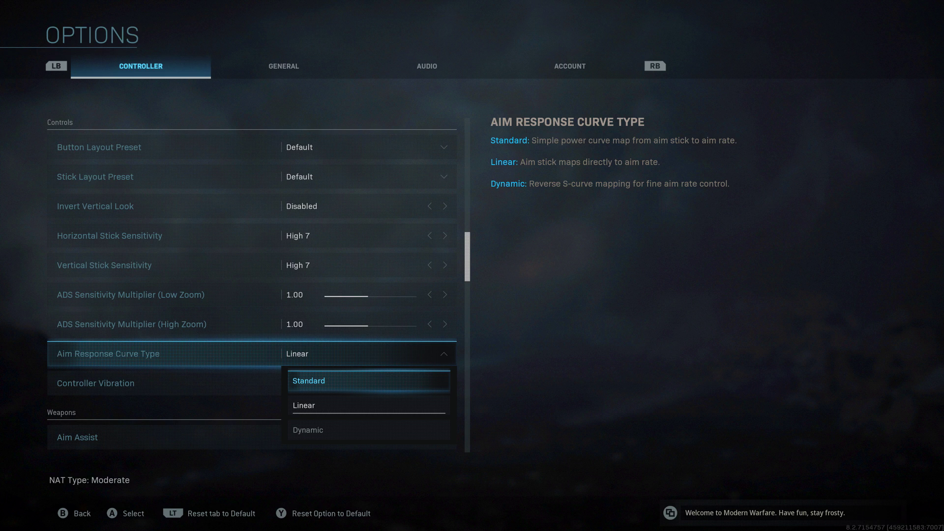
key(Down)
key(Down)
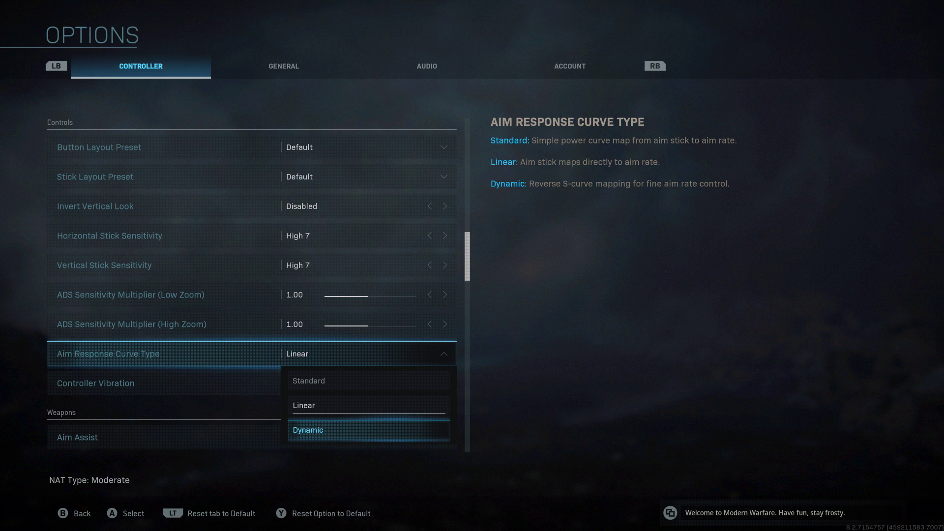
key(Up)
key(Up)
key(Return)
Check the Dynamic curve option and choose Linear again as the Aim Response Curve Type.
key(Return)
key(Down)
key(Down)
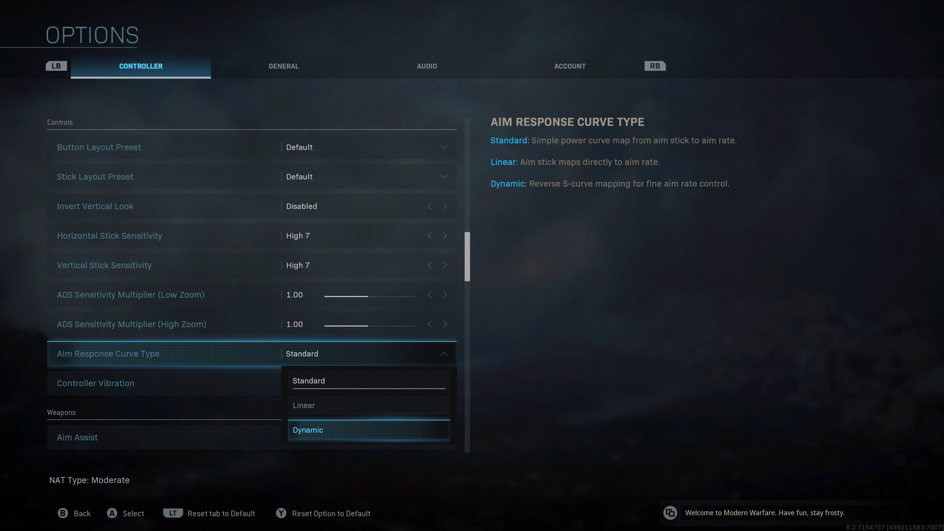
key(Up)
key(Return)
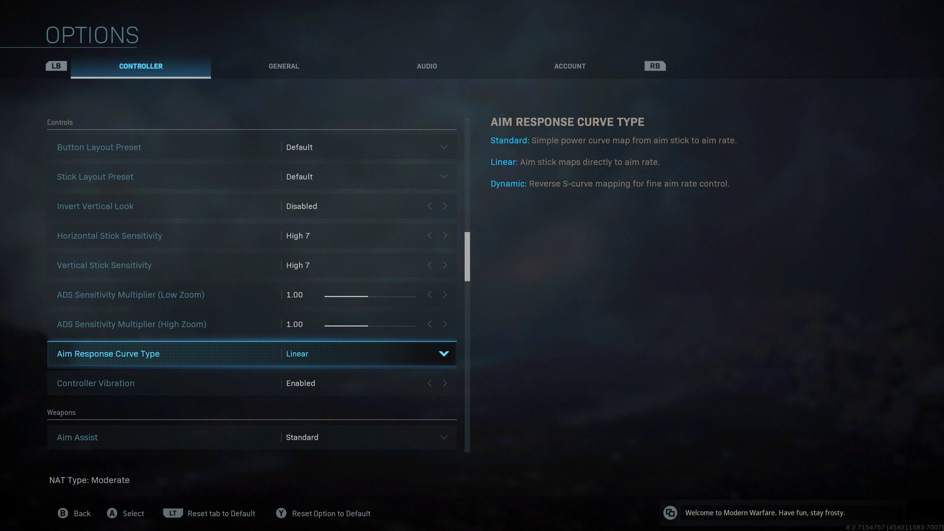
Switch Controller Vibration between Disabled and Enabled to show both states, ending on Enabled.
click(96, 382)
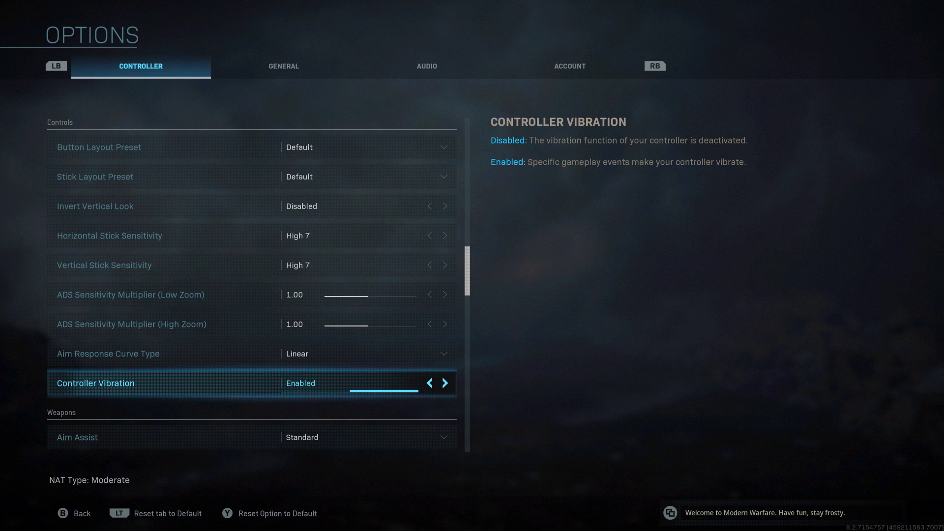
key(Left)
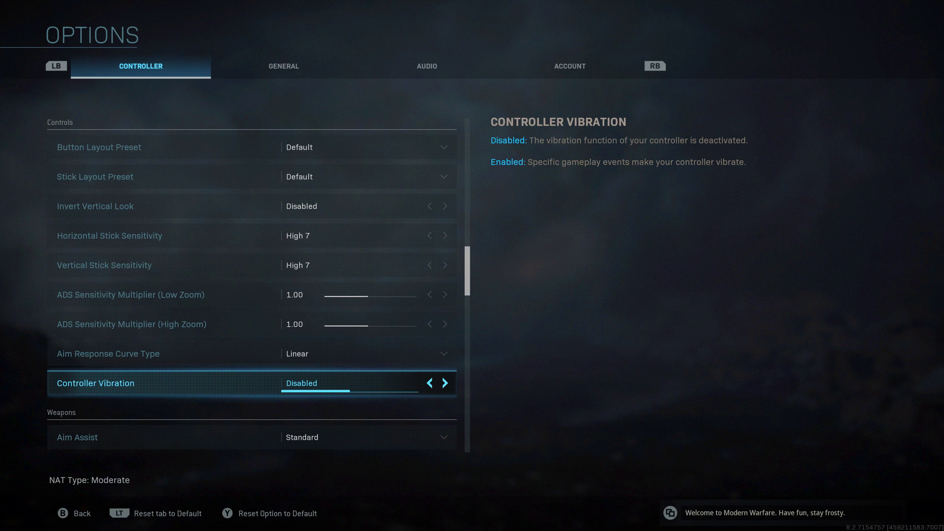
key(Right)
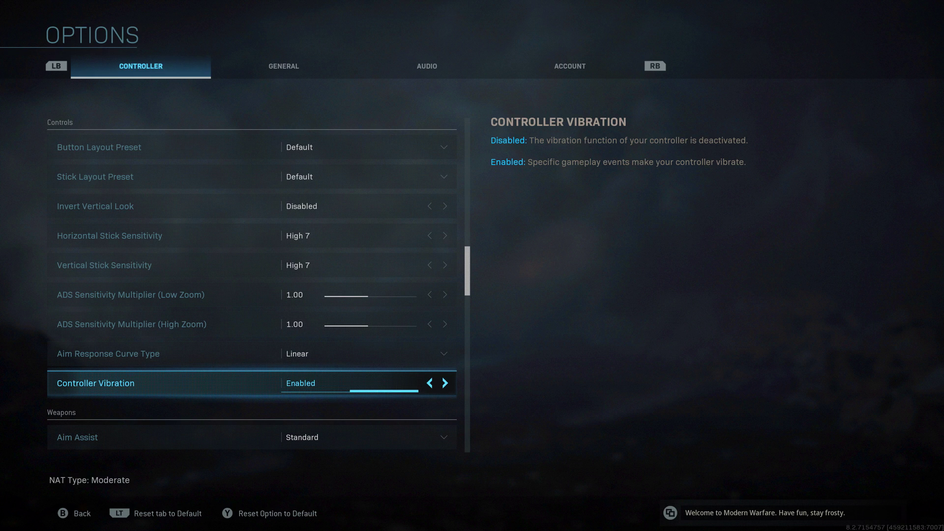
key(Left)
key(Right)
key(Left)
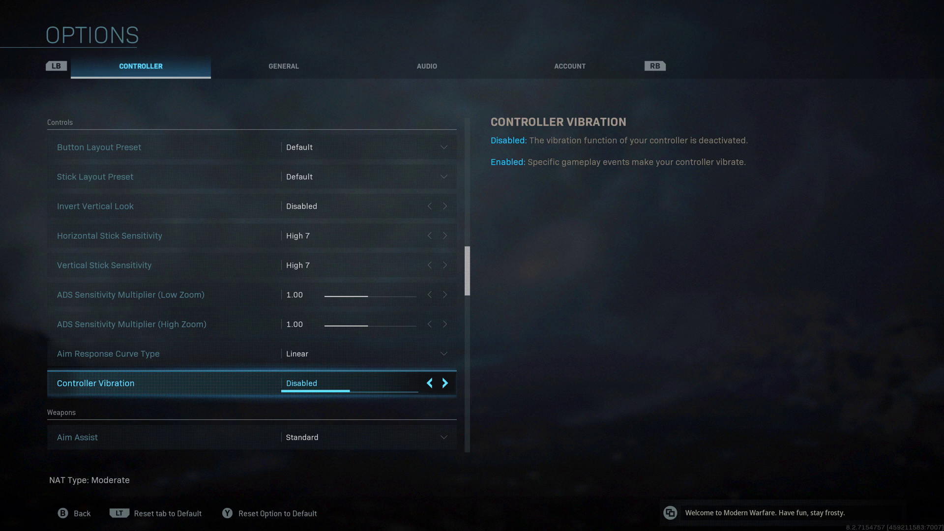
key(Right)
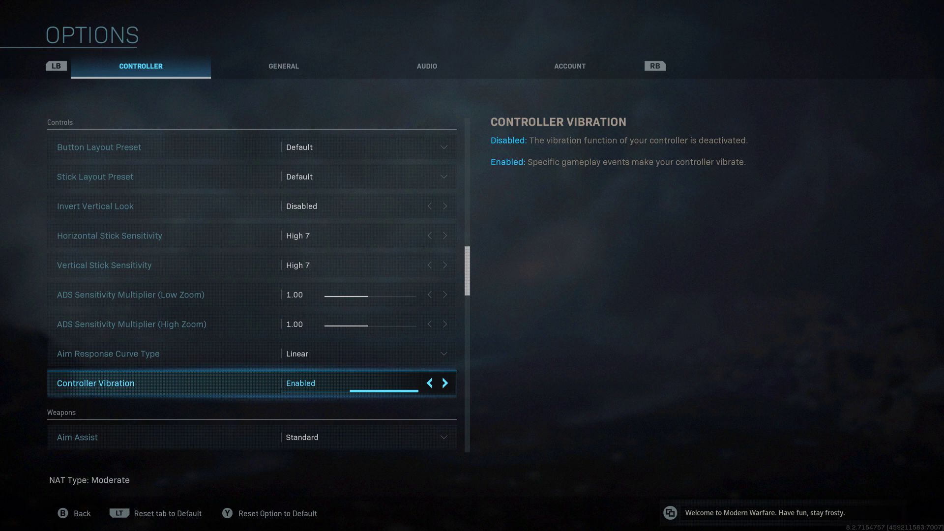
Compare the Standard and Precision options of Aim Assist, keeping Standard selected.
key(Down)
key(Return)
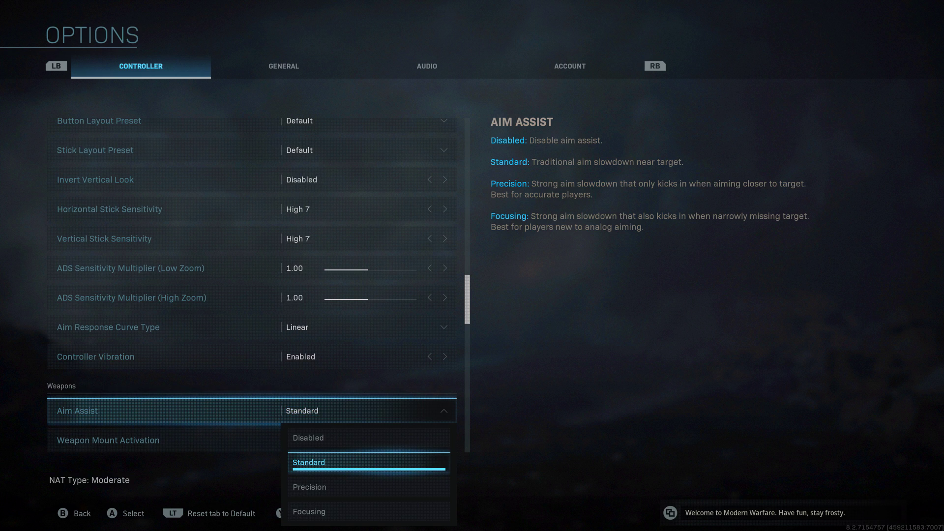
key(Down)
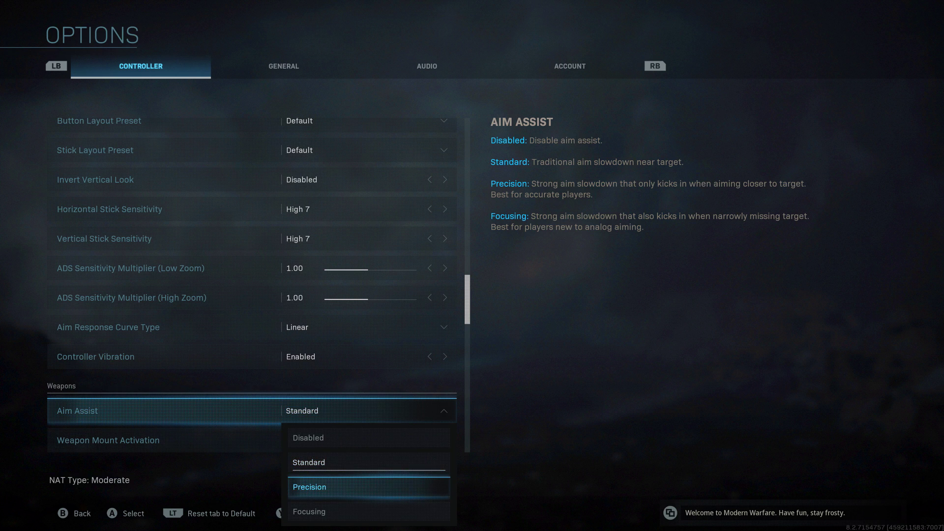
key(Up)
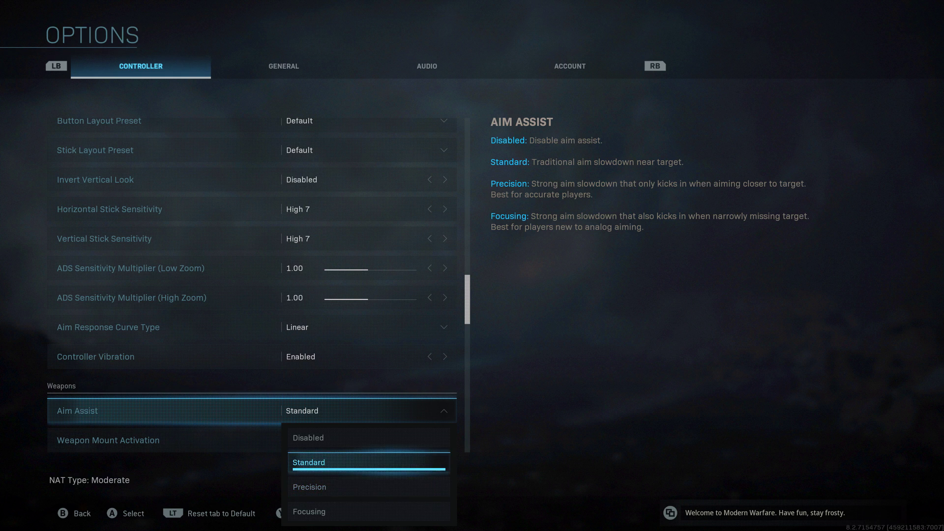
key(Down)
key(Up)
key(Return)
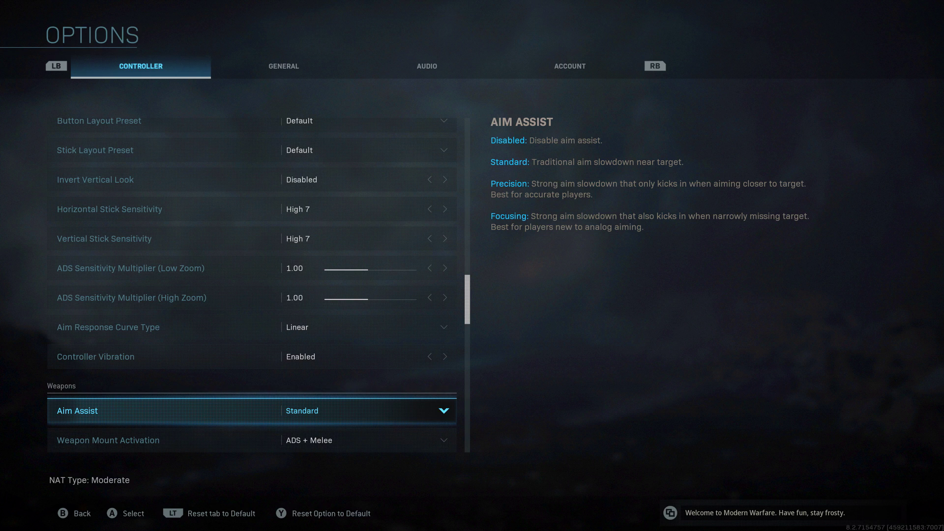
Go through the Disabled, Standard, Precision and Focusing Aim Assist options one by one and keep Standard.
key(Return)
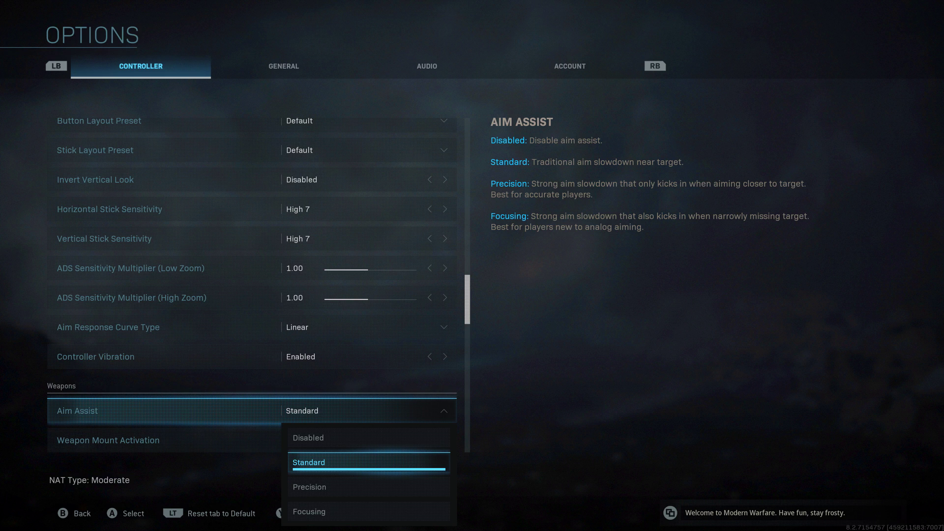
key(Up)
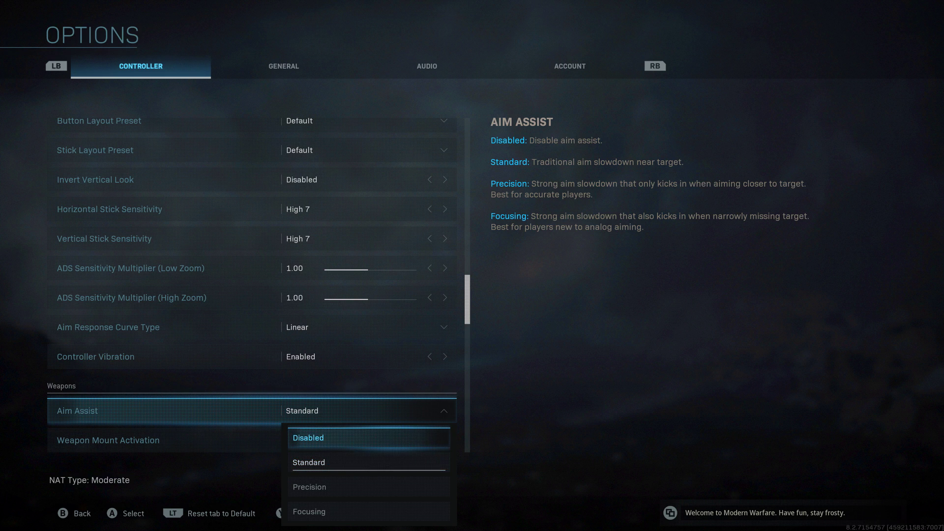
key(Down)
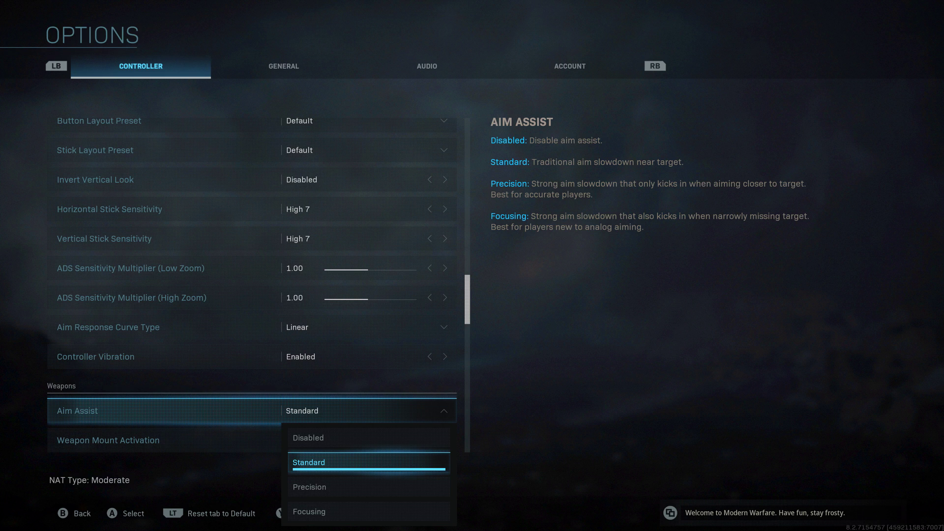
key(Down)
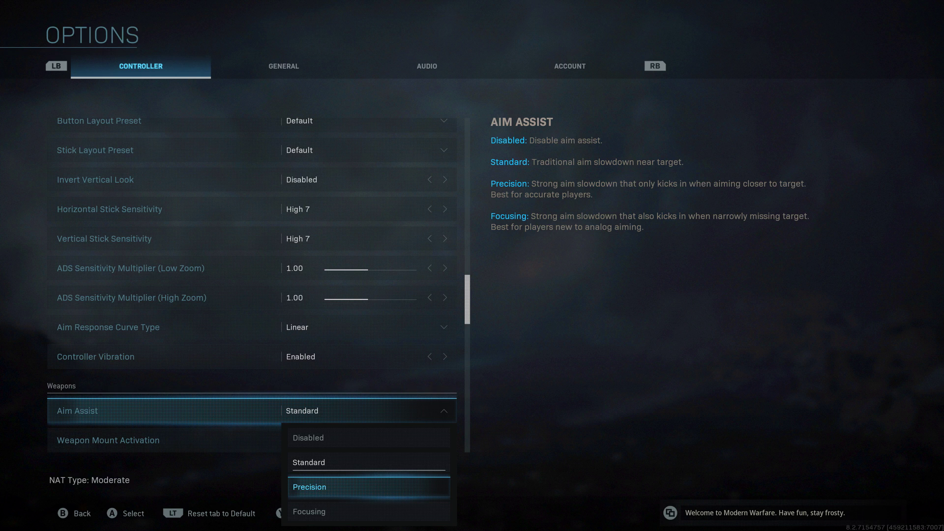
key(Down)
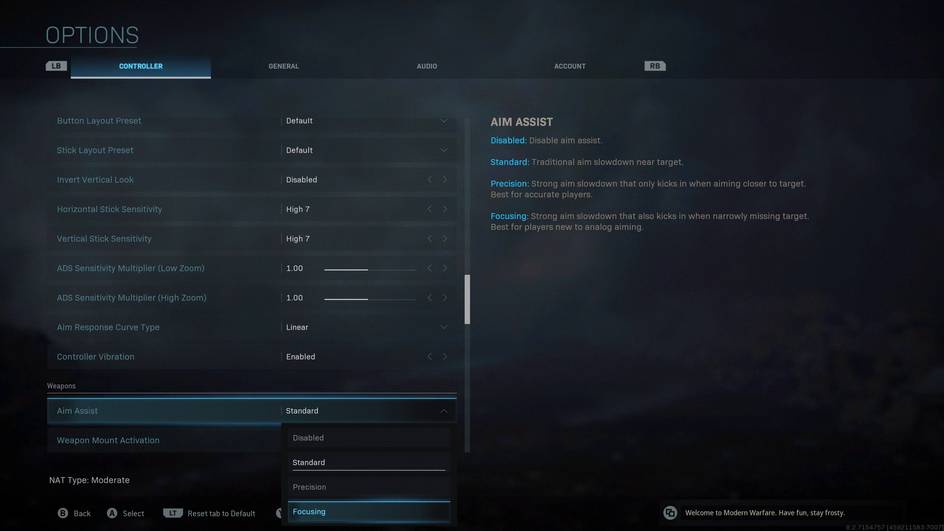
key(Up)
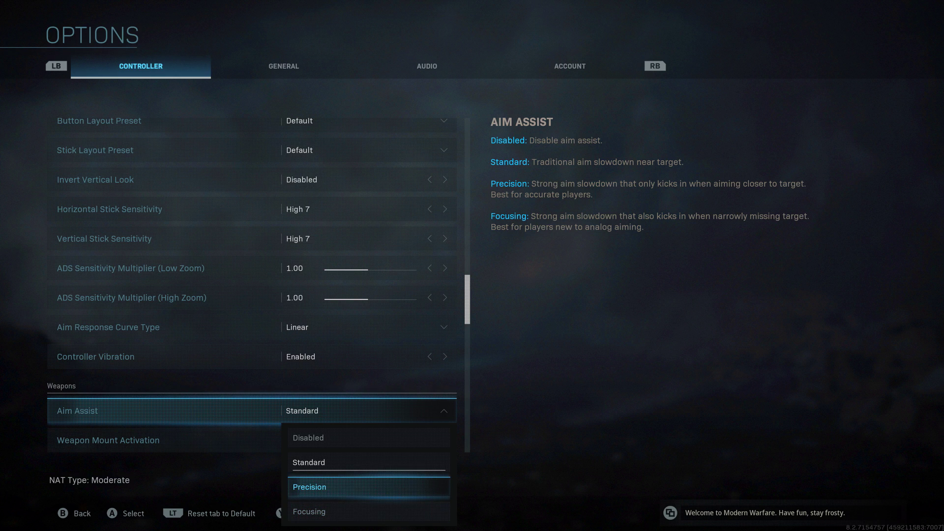
key(Up)
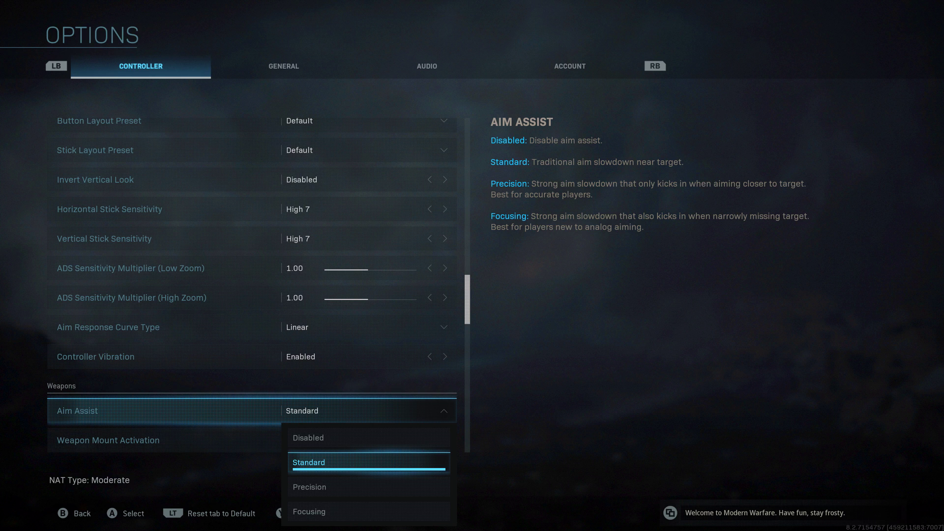
key(Down)
key(Up)
key(Return)
Review the Disabled, Double-Tap ADS, ADS + Melee and ADS options of Weapon Mount Activation and keep ADS + Melee.
key(Down)
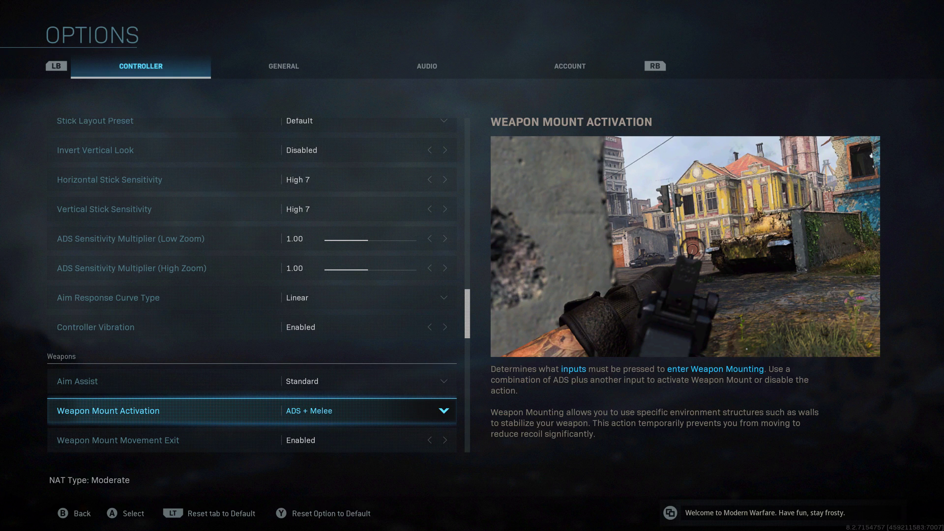
key(Return)
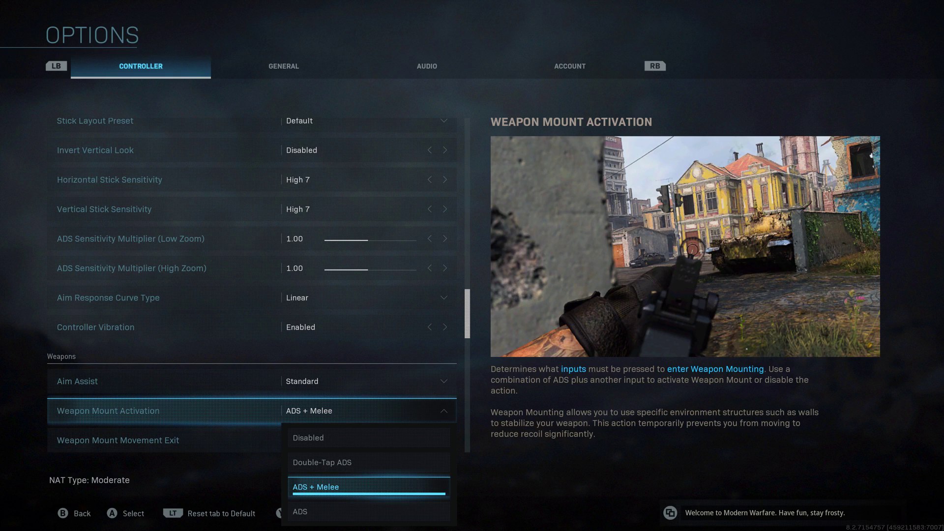
key(Up)
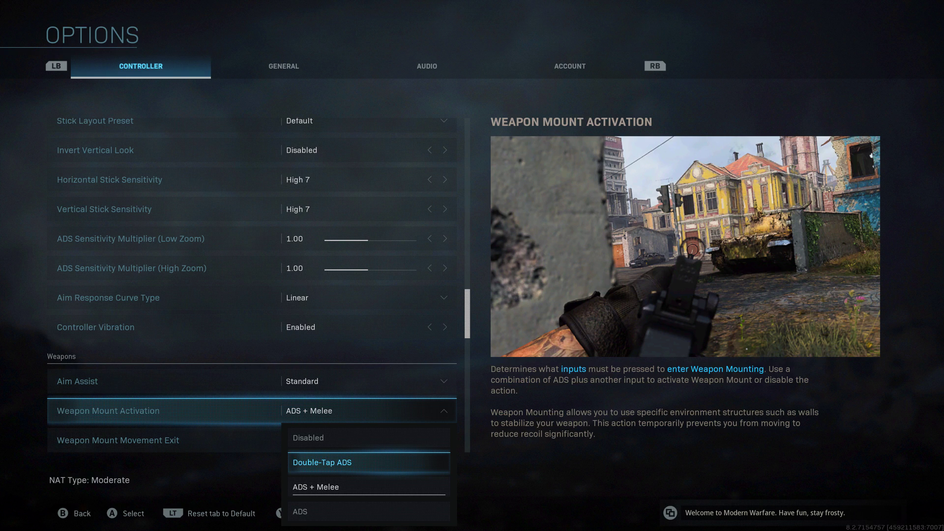
key(Down)
key(Down)
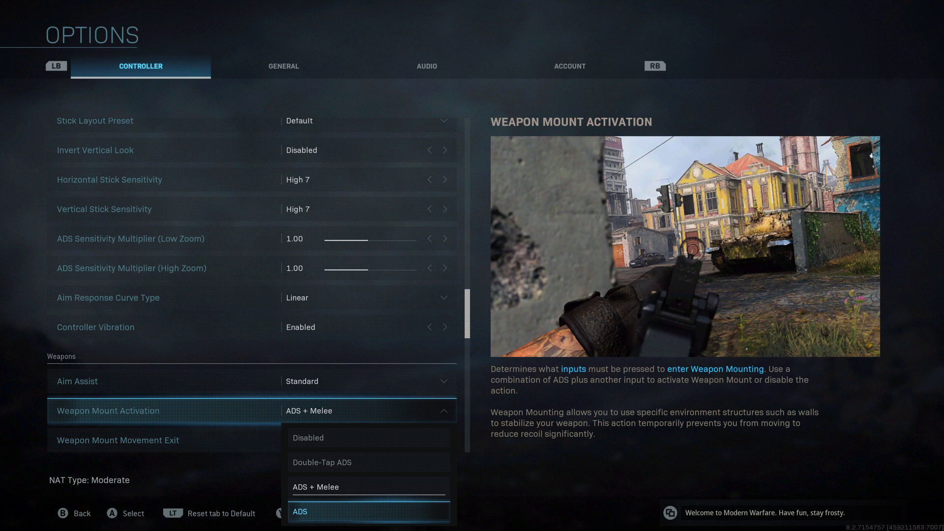
key(Up)
key(Up)
key(Up)
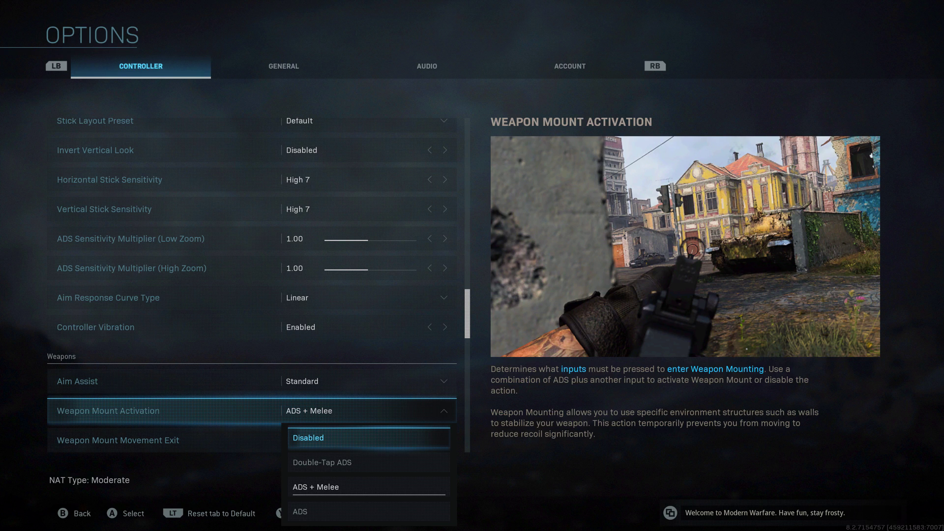
key(Down)
key(Down)
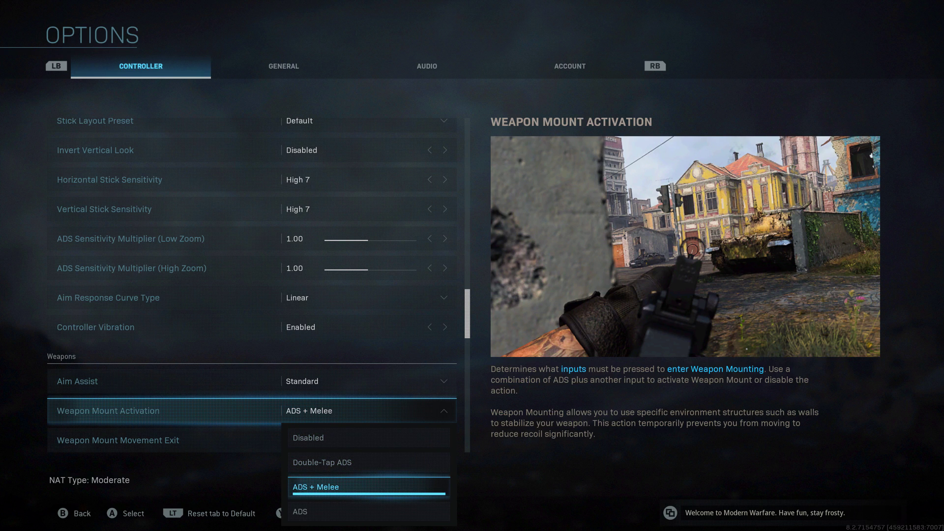
key(Return)
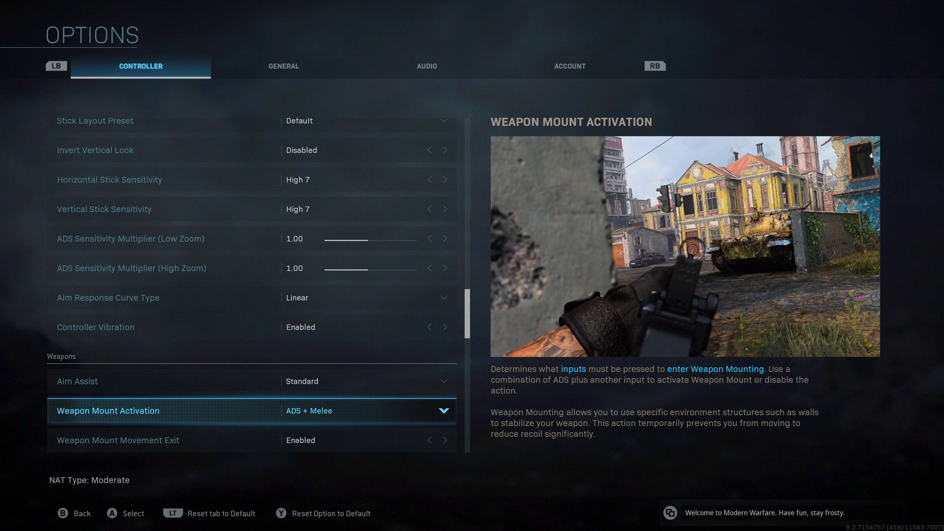
Try Weapon Mount Movement Exit on Disabled, return it to Enabled, and bring up the Aim Down Sight Behavior description.
key(Down)
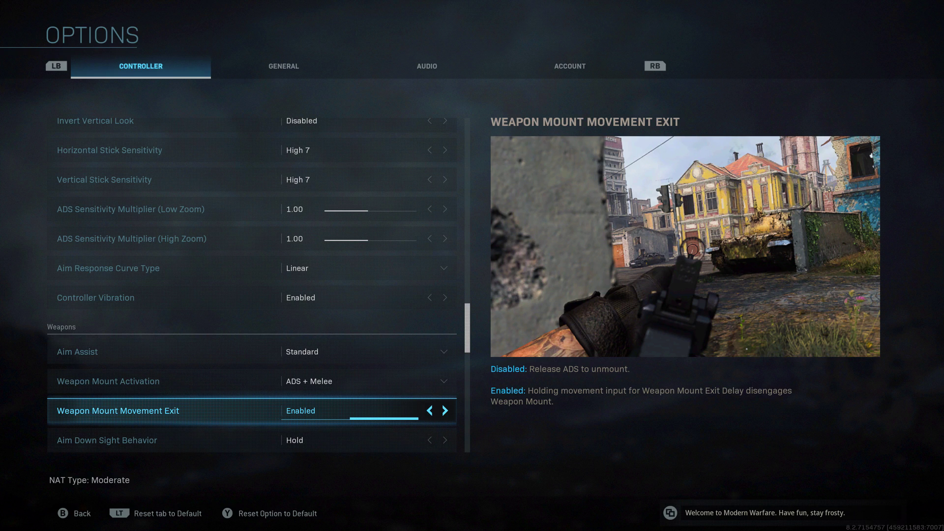
key(Left)
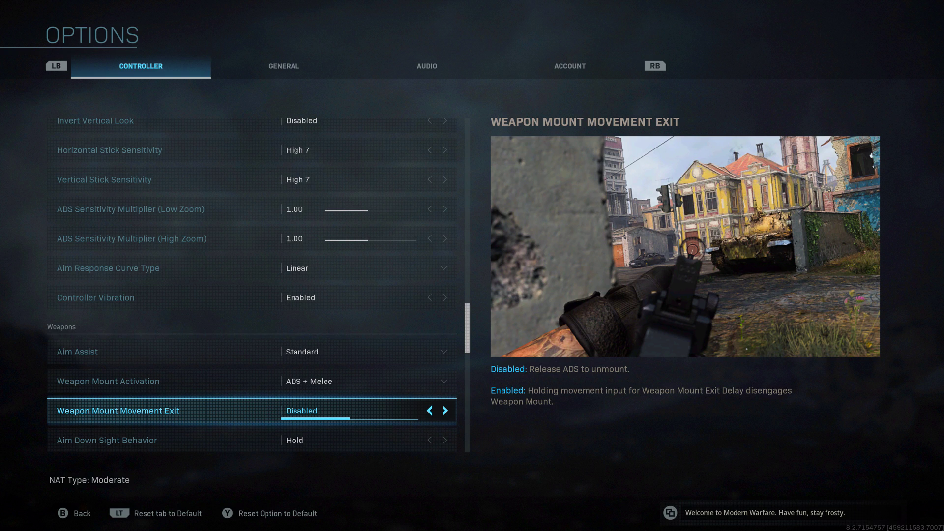
key(Right)
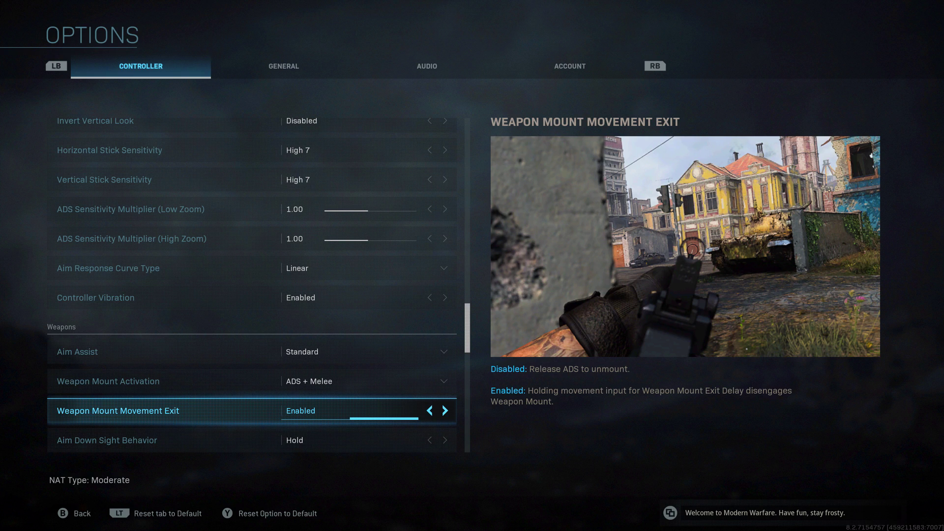
key(Down)
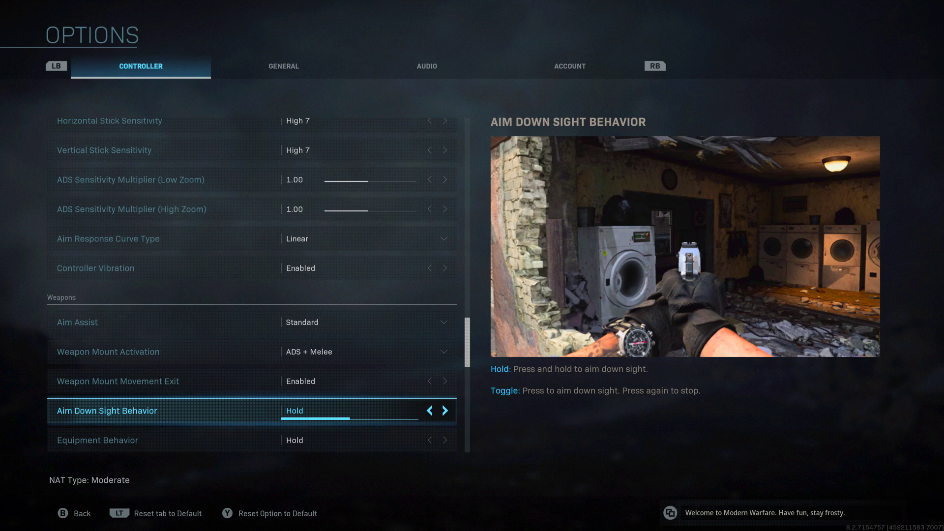
Try the Toggle option for Aim Down Sight Behavior and Equipment Behavior, returning both to Hold.
key(Right)
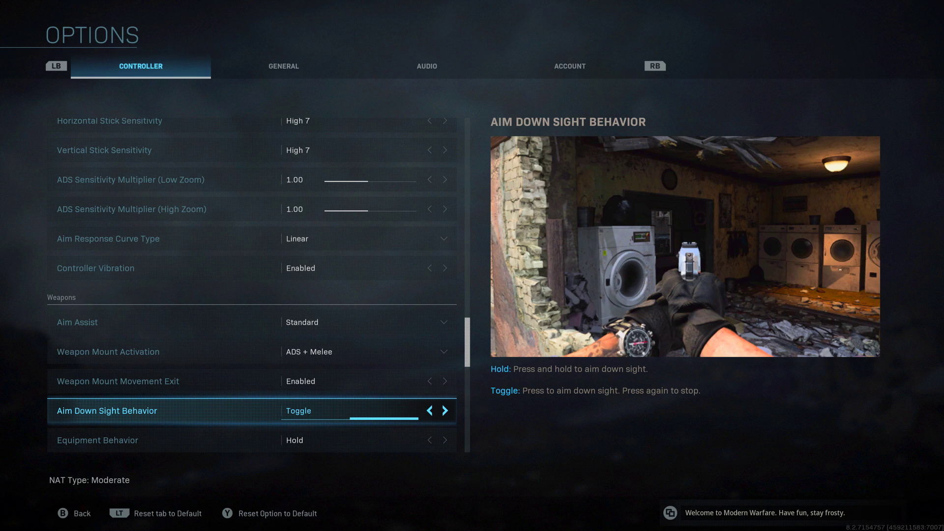
key(Left)
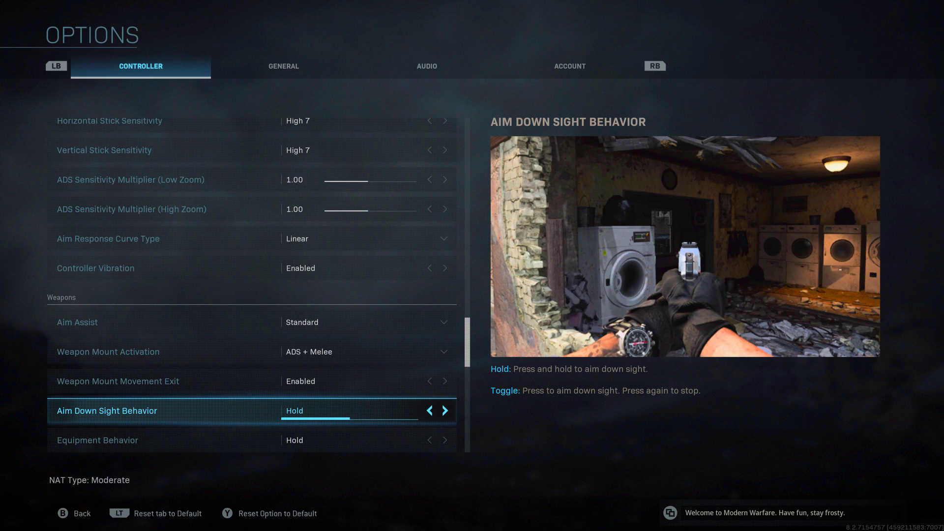
key(Down)
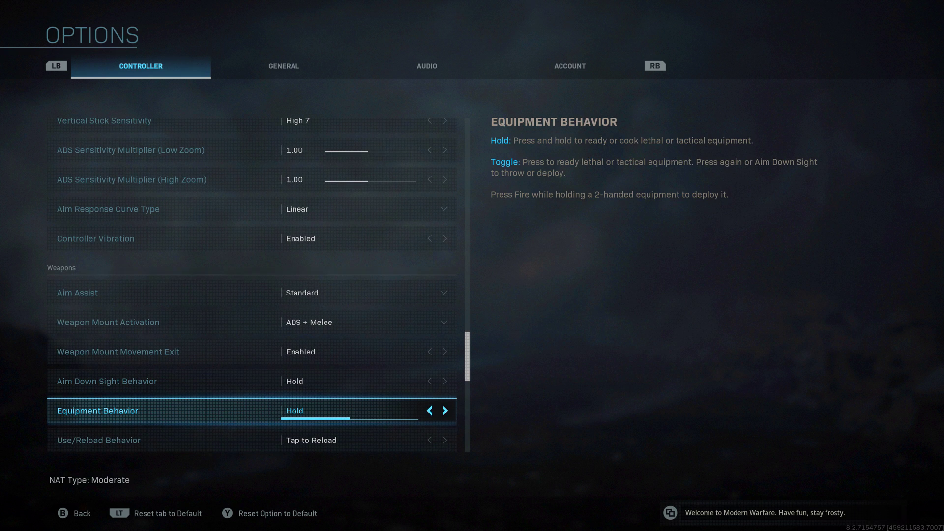
key(Up)
key(Down)
key(Right)
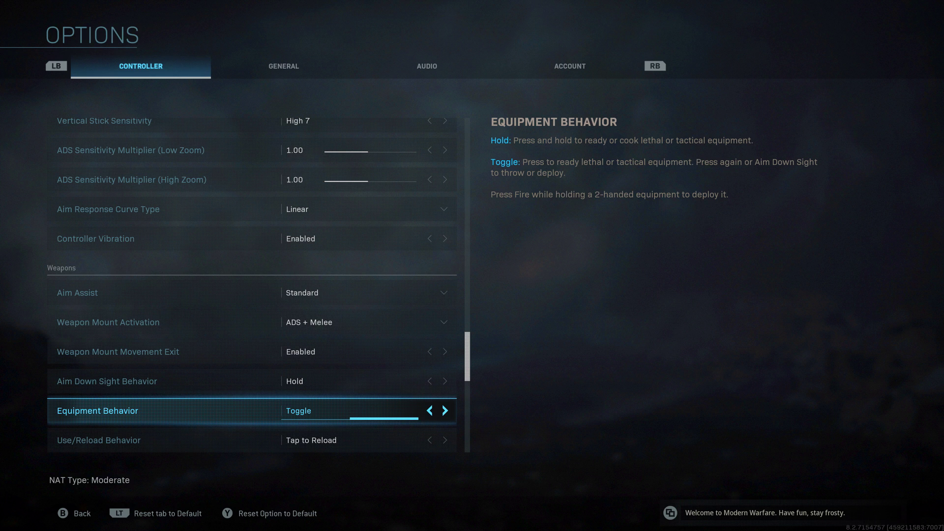
key(Left)
Go through the Tap to Reload, Tap to Use and Contextual Tap options of Use/Reload Behavior and keep Tap to Reload.
key(Down)
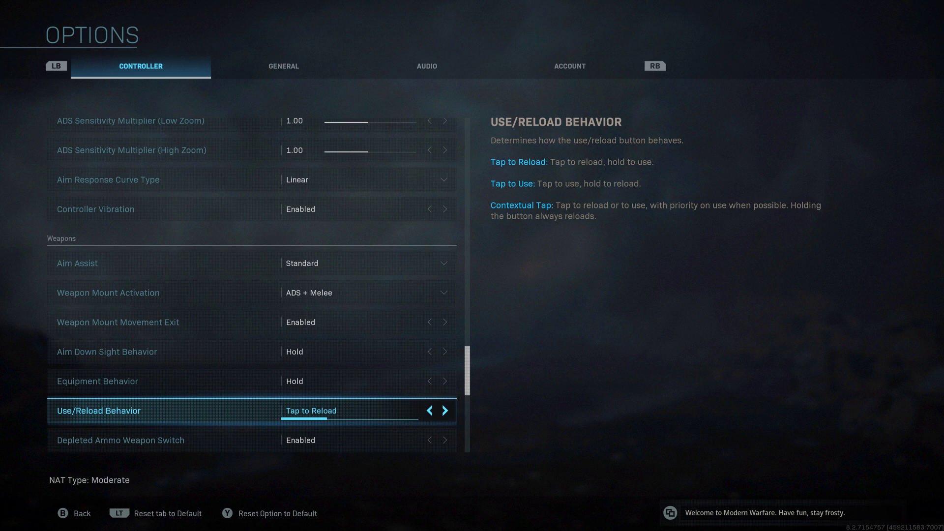
key(Right)
key(Right)
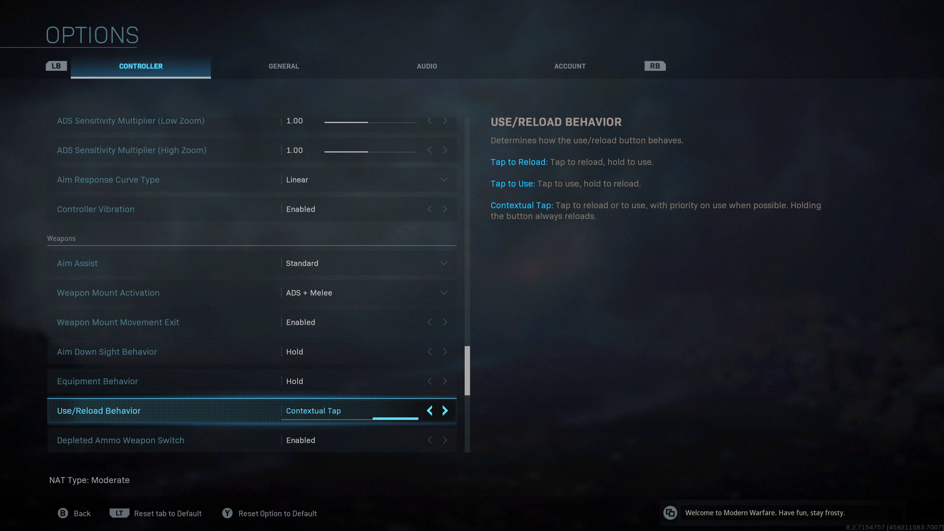
key(Right)
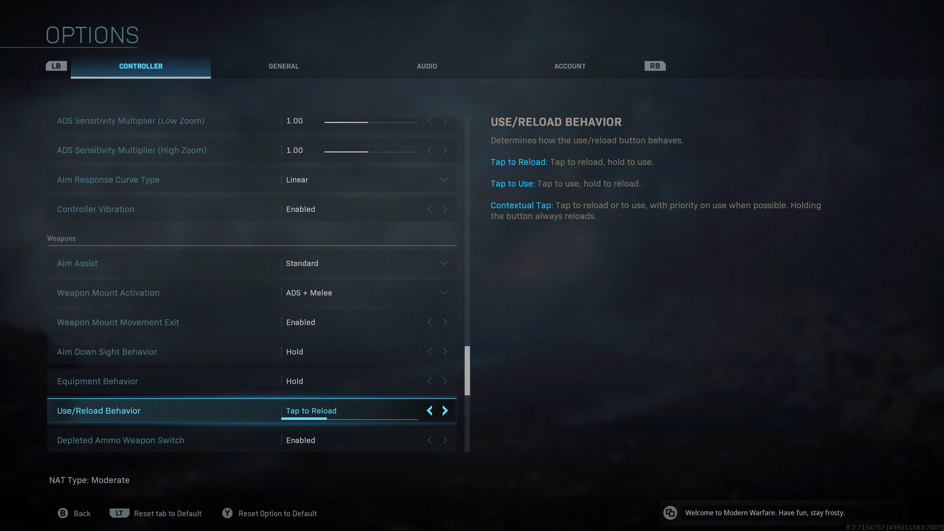
key(Right)
key(Right)
key(Left)
key(Right)
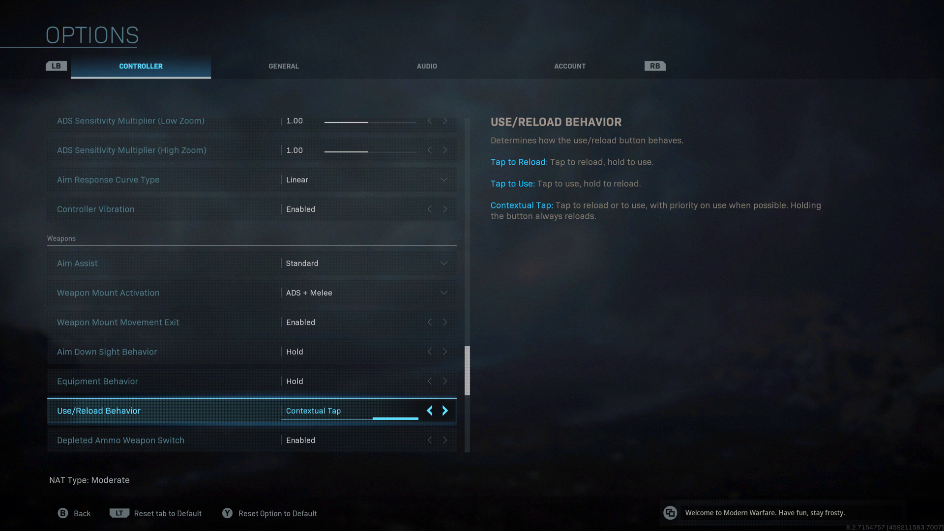
key(Right)
Compare the Disabled and Enabled options of Depleted Ammo Weapon Switch and keep Enabled.
key(Down)
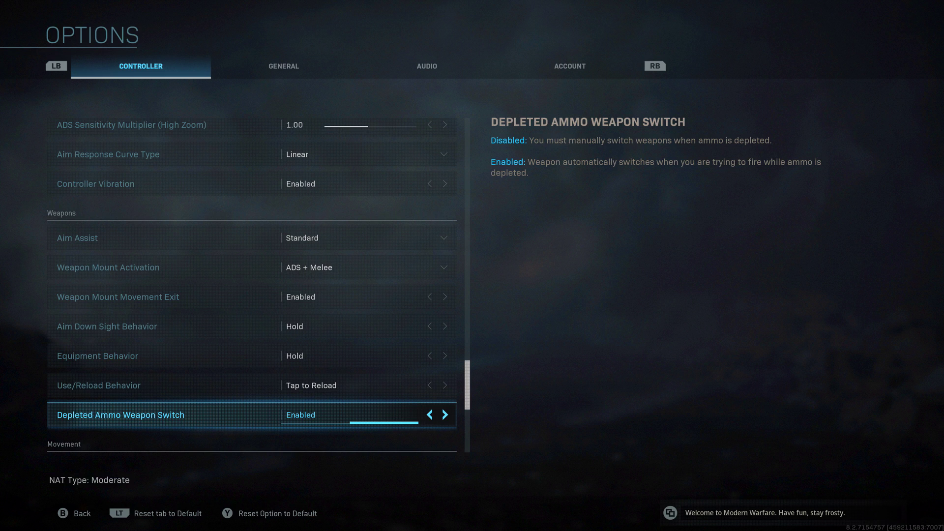
key(Left)
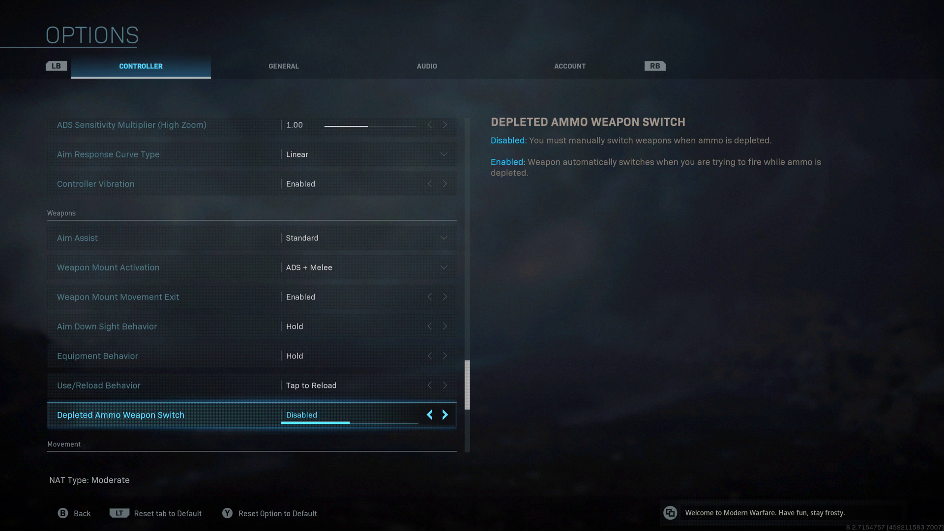
key(Right)
key(Left)
key(Right)
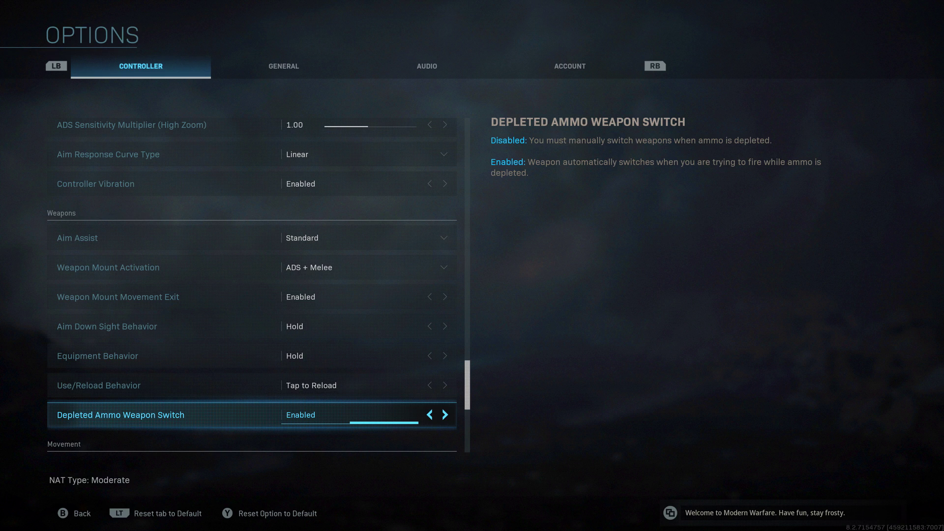
Compare the Hold and Tap options of Slide Behavior in the Movement settings and keep Hold.
key(Down)
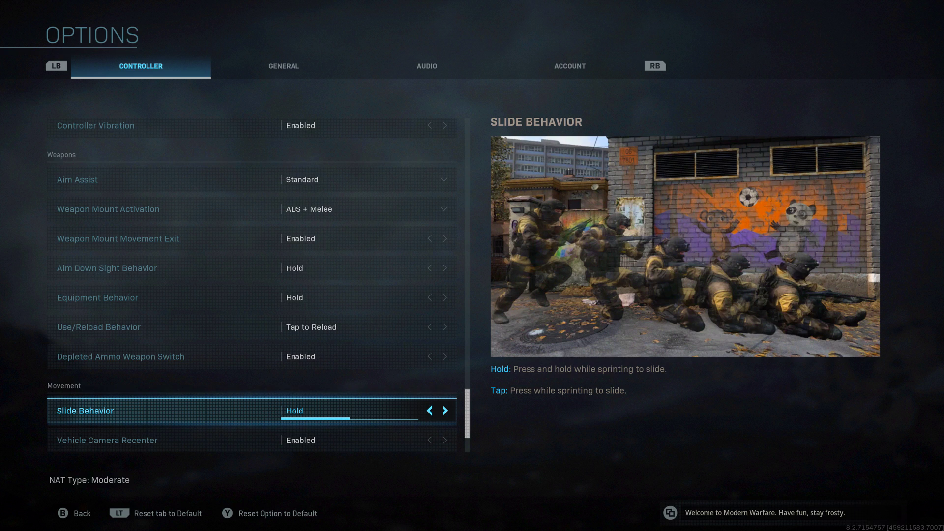
key(Right)
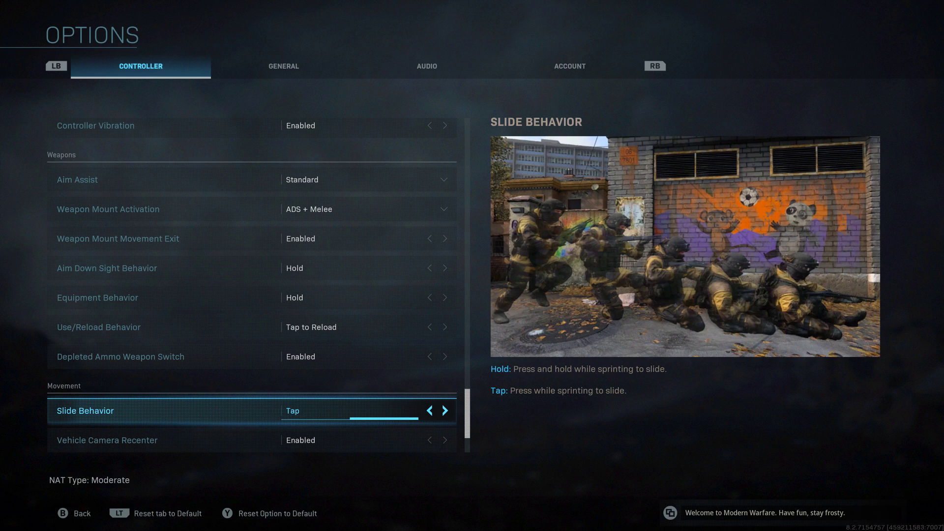
key(Left)
key(Right)
key(Left)
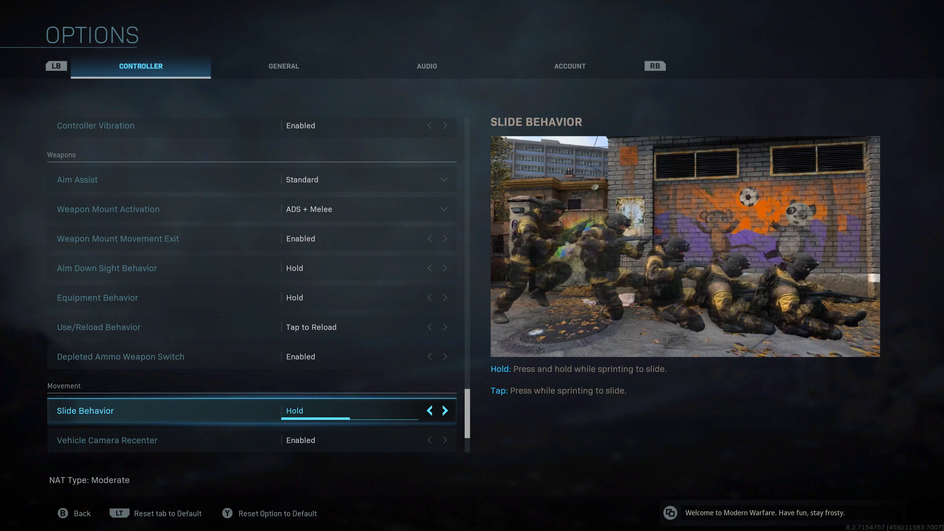
key(Right)
key(Left)
Try Vehicle Camera Recenter on Disabled and return it to Enabled.
key(Down)
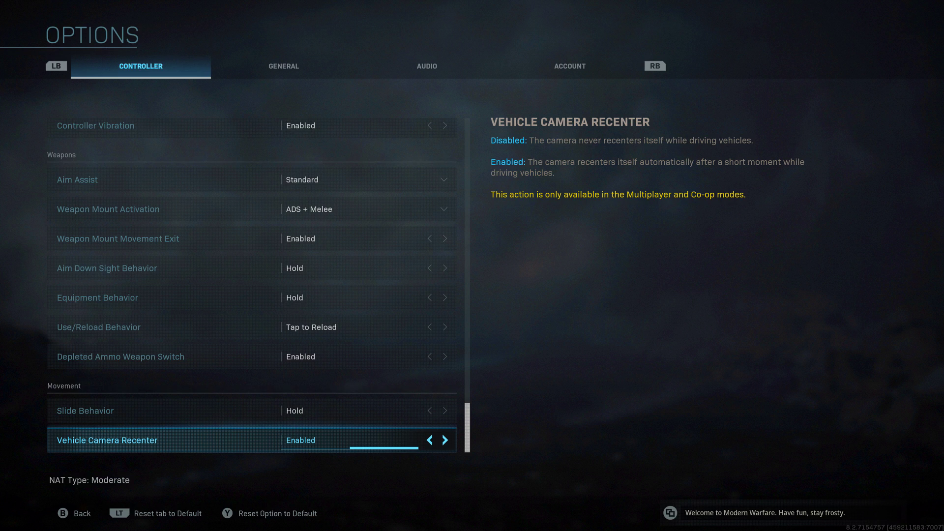
key(Left)
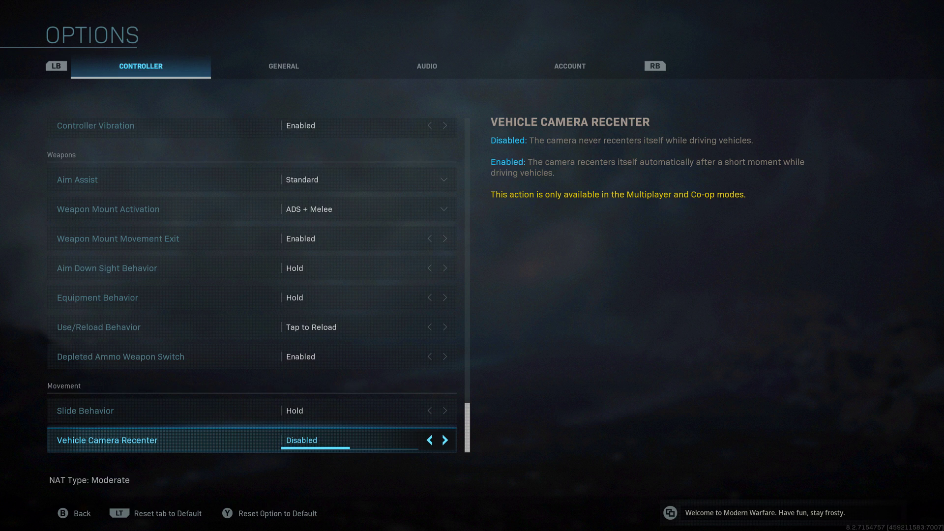
key(Right)
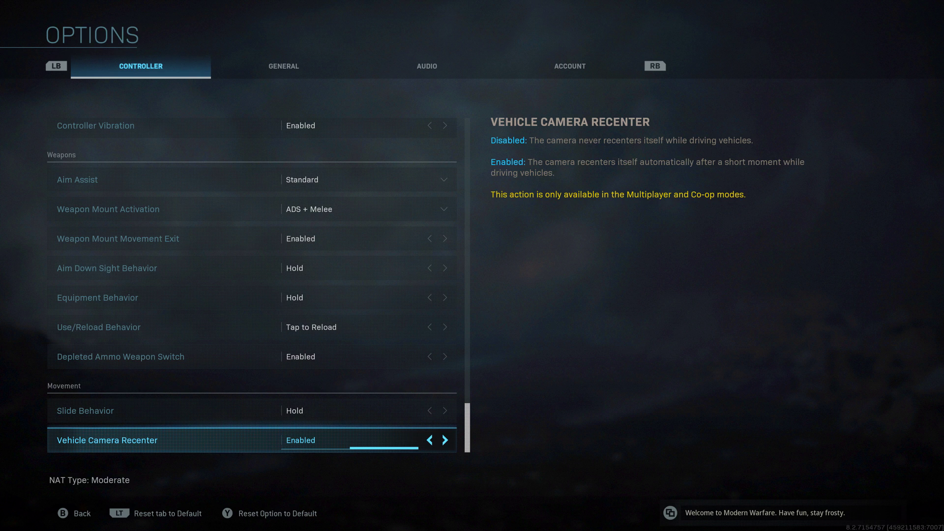
Look over the Brightness and Safe Area screen settings in the general options, leaving the safe area margins as they are.
key(e)
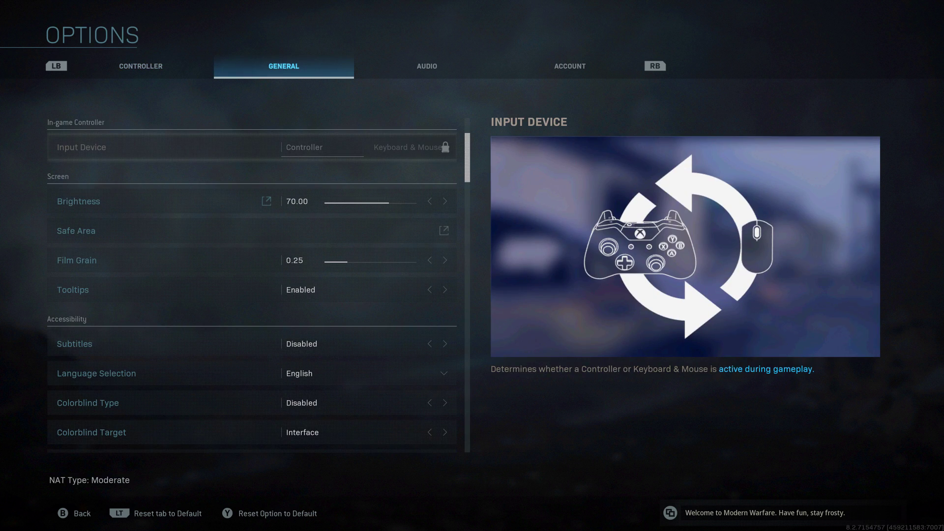
click(79, 201)
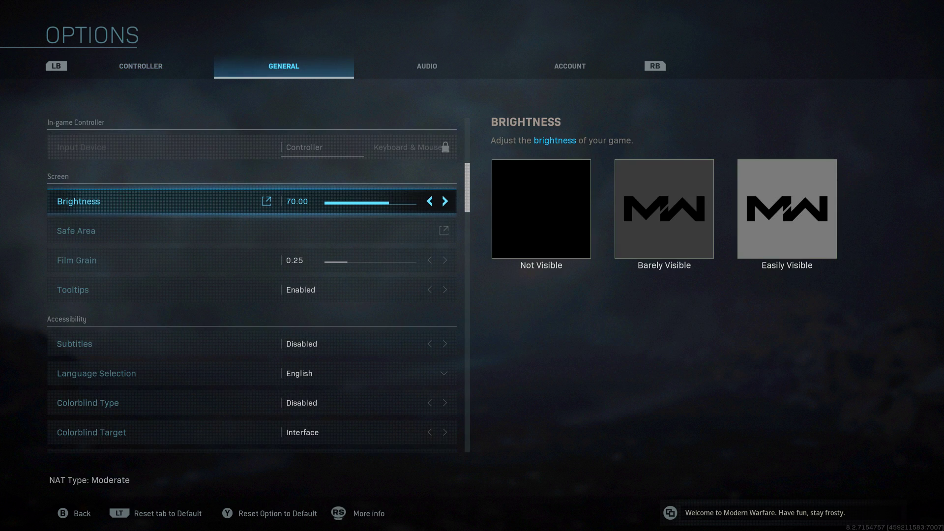
click(76, 231)
key(Return)
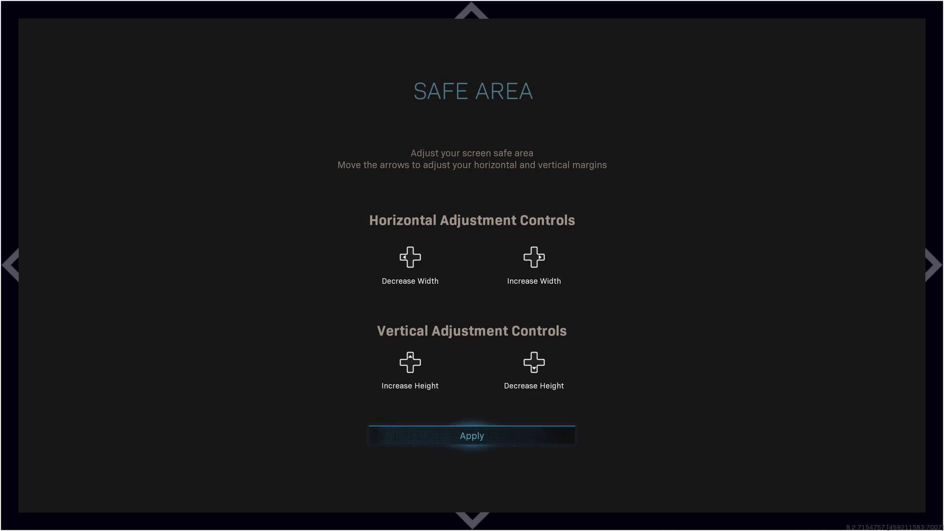
key(Escape)
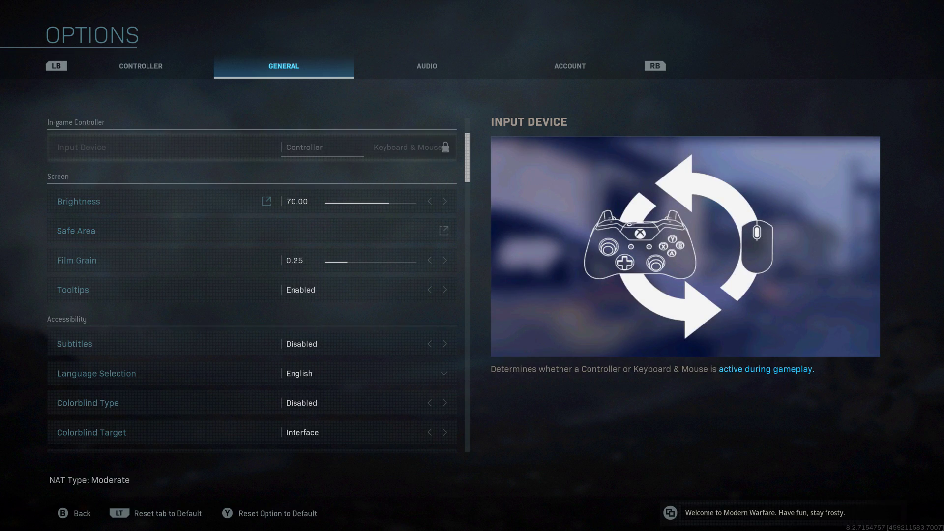
Set the Film Grain strength to 0.00.
key(Down)
key(Down)
key(Down)
key(Left)
key(Left)
key(Left)
key(Left)
key(Left)
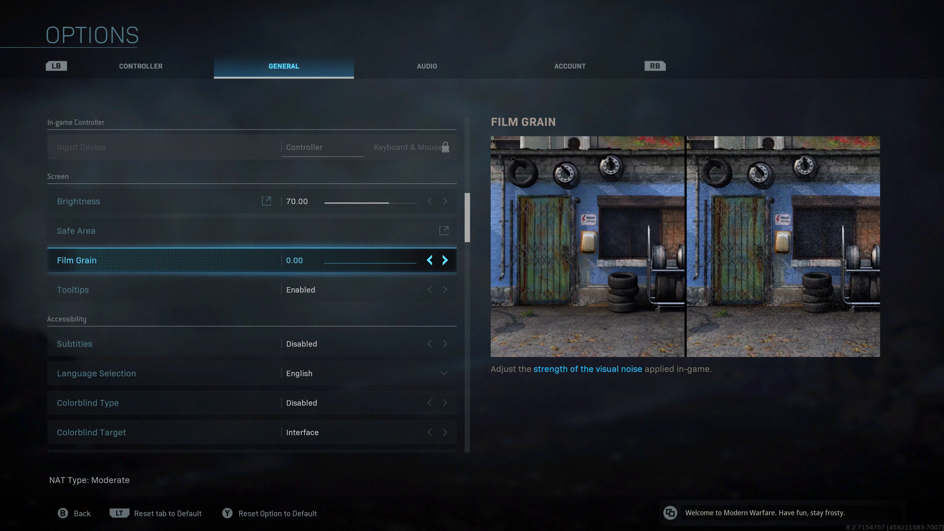
Try a higher Film Grain strength and bring it back down to 0.00.
key(Right)
key(Right)
key(Right)
key(Right)
key(Right)
key(Right)
key(Right)
key(Left)
key(Left)
key(Left)
key(Left)
key(Left)
key(Left)
key(Left)
key(Left)
Compare the Disabled and Enabled options of Tooltips and keep Enabled.
key(Down)
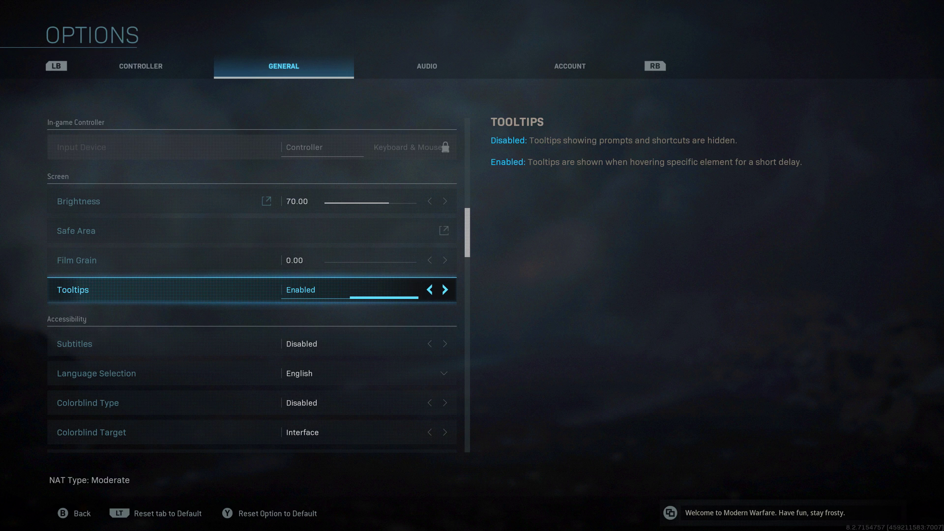
key(Left)
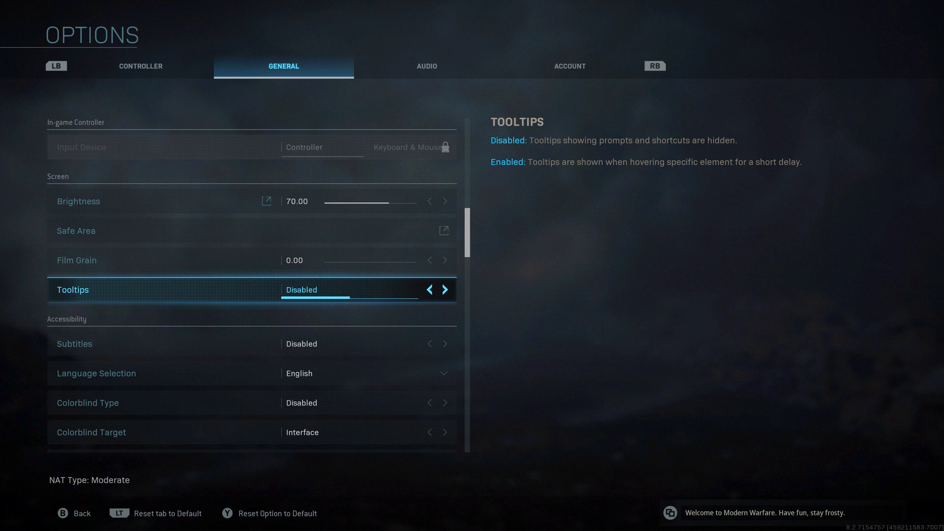
key(Right)
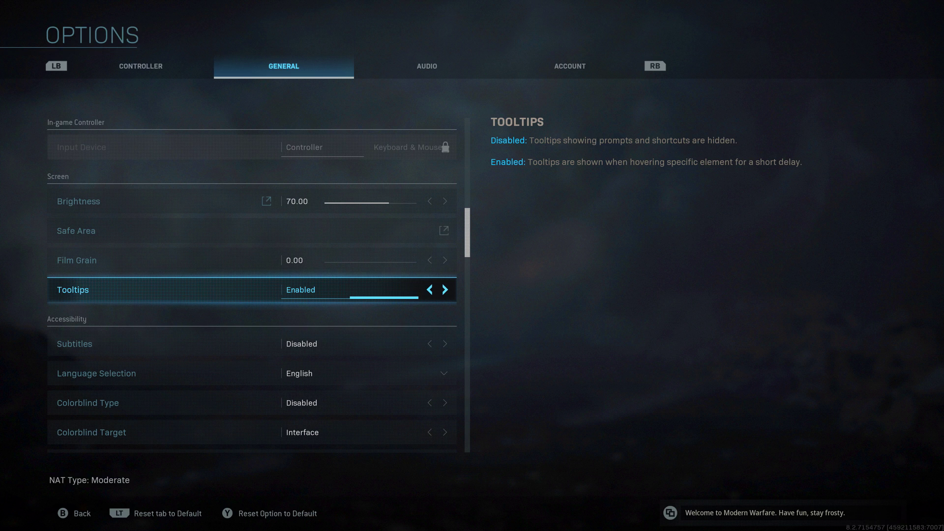
key(Left)
key(Right)
Try Subtitles on Enabled and return them to Disabled.
key(Down)
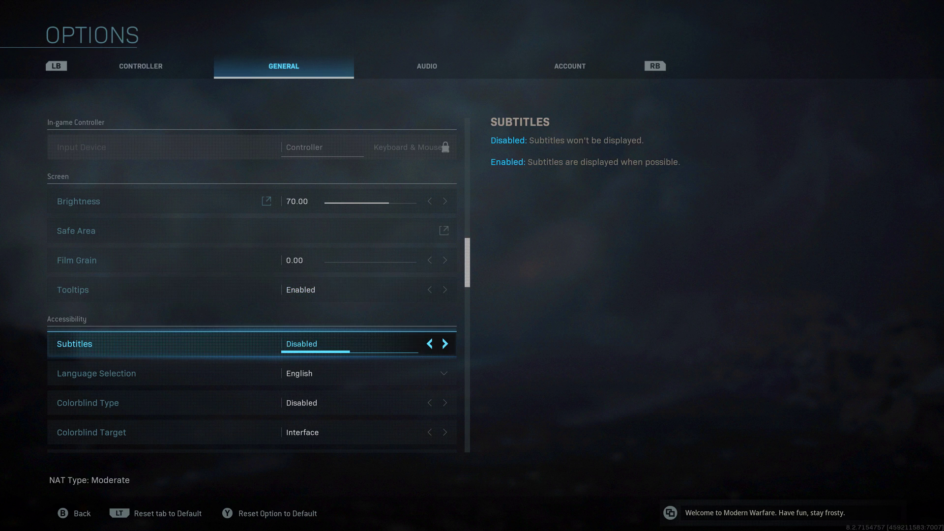
key(Right)
key(Left)
Review the Language Selection, Colorblind Type and Colorblind Target descriptions in the Accessibility settings without changing them.
key(Down)
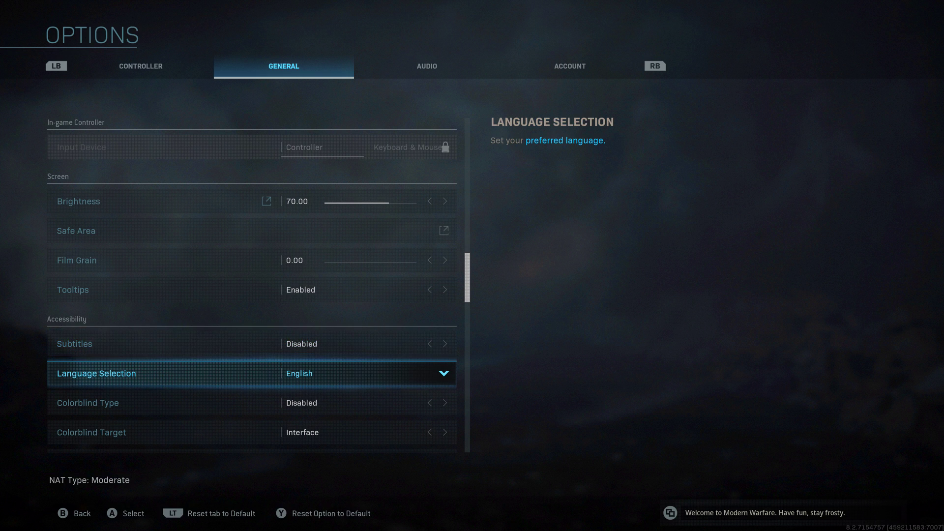
key(Down)
key(Down)
key(Up)
key(Down)
key(Up)
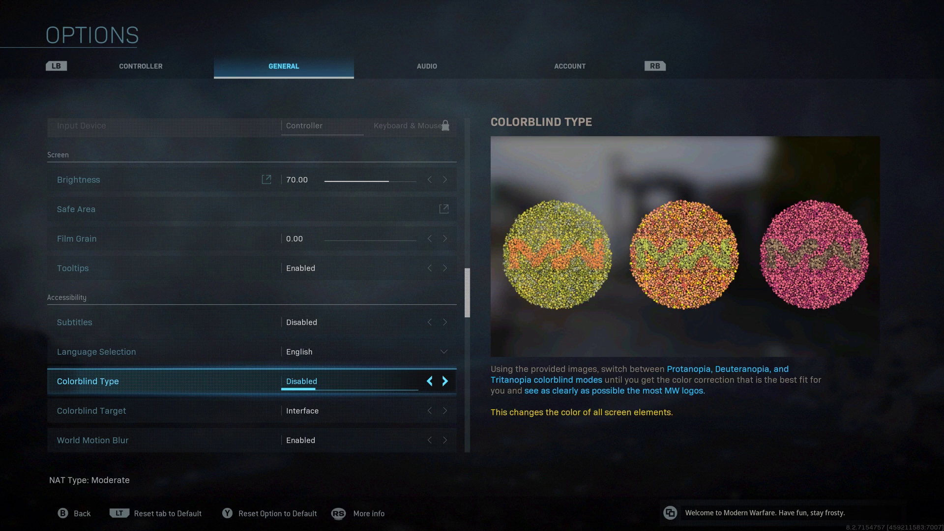
key(Down)
key(Up)
key(Down)
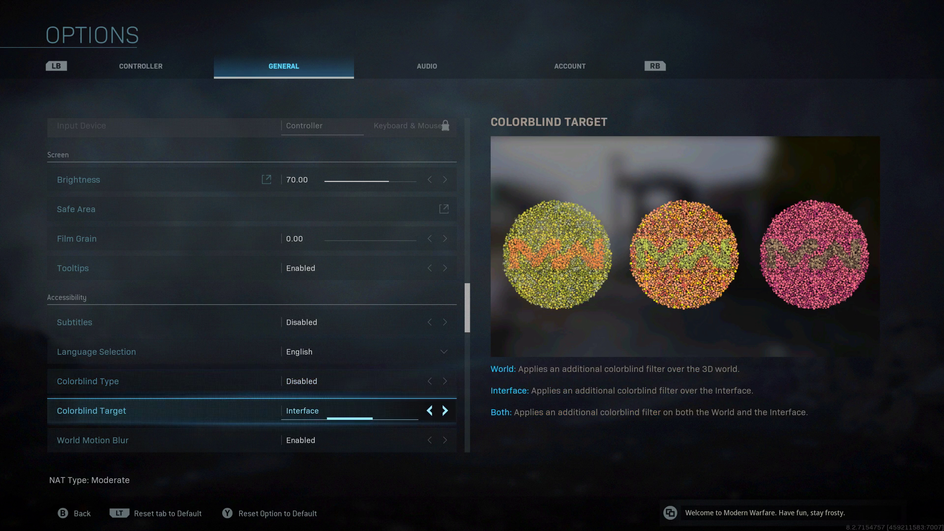
key(Up)
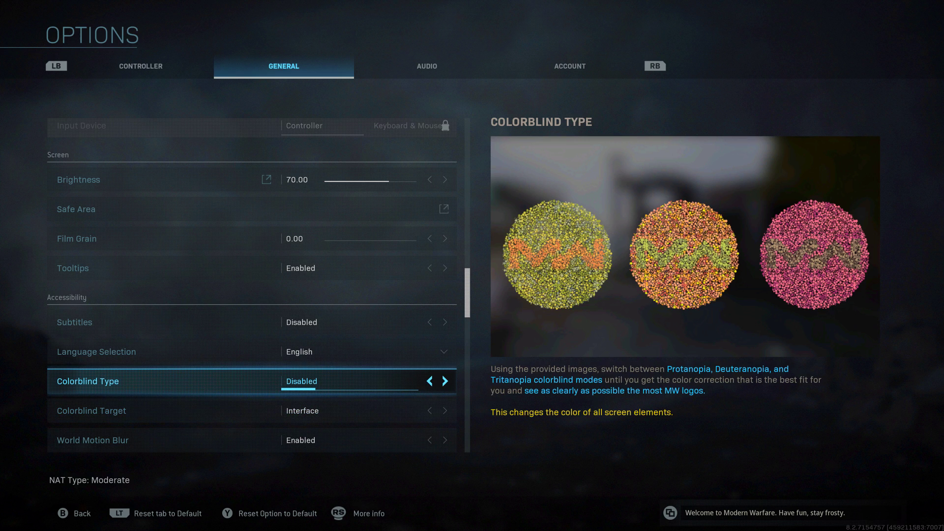
key(Down)
Set World Motion Blur and Weapon Motion Blur to Disabled.
key(Down)
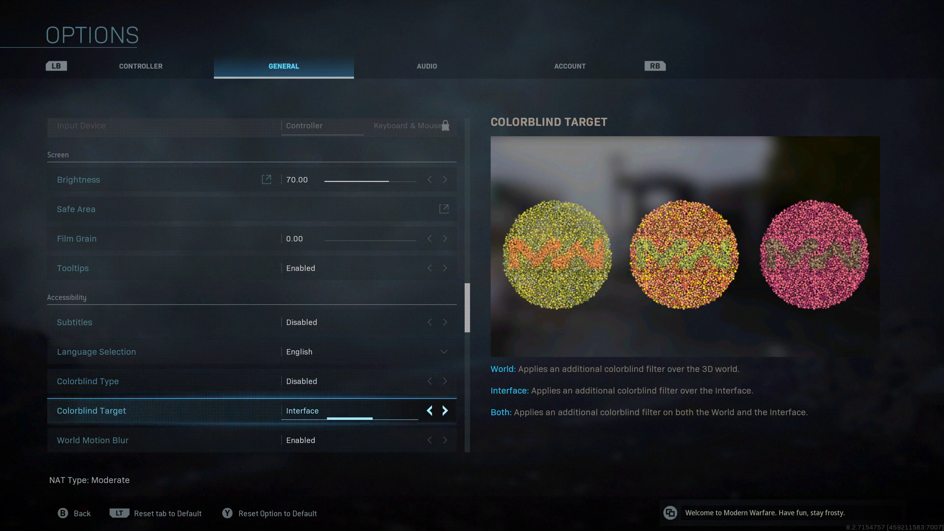
key(Down)
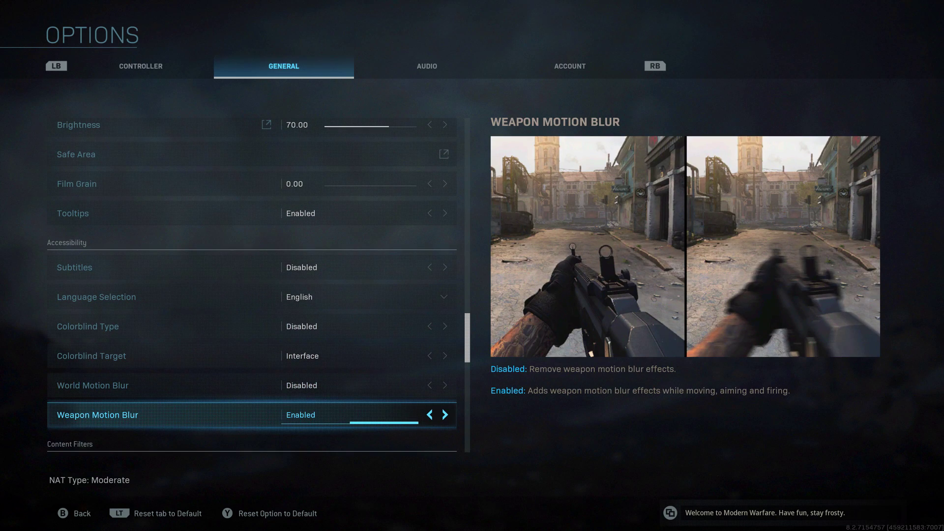
key(Left)
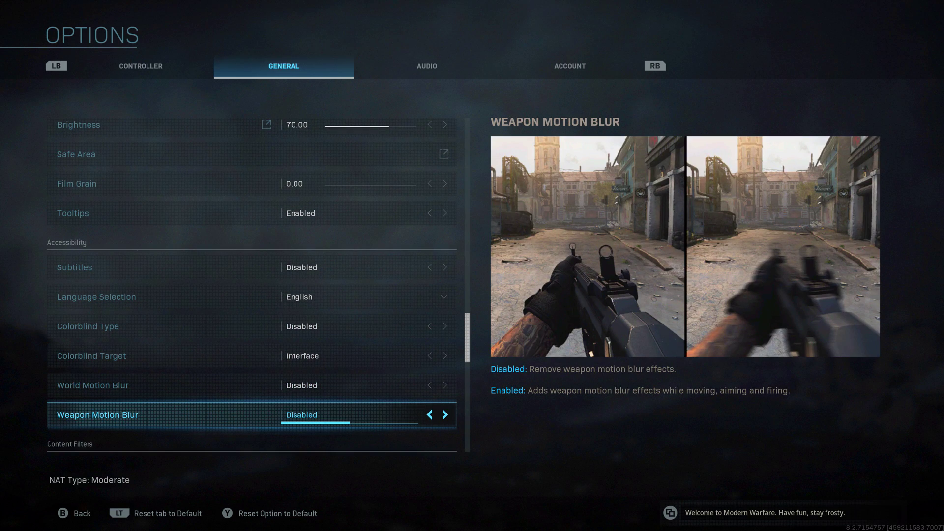
Switch World Motion Blur and Weapon Motion Blur between Enabled and Disabled for comparison, leaving both on Disabled.
key(Up)
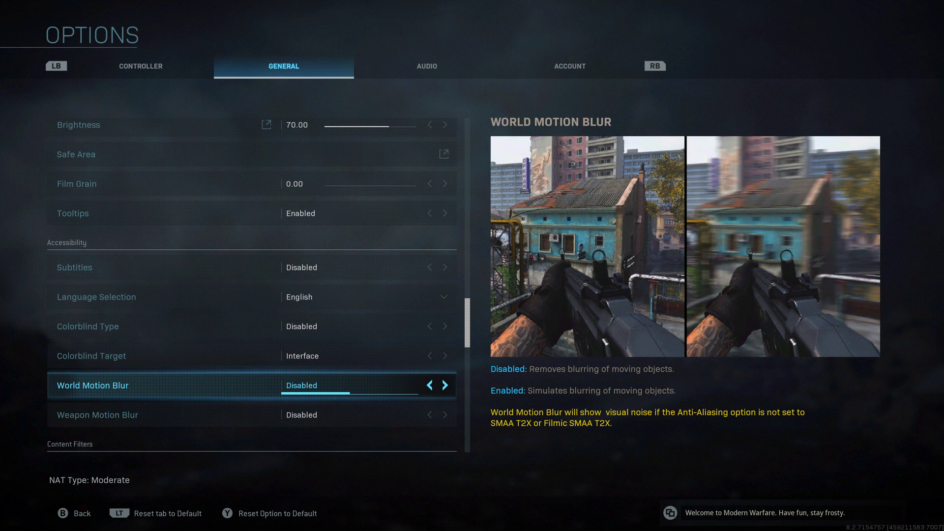
key(Right)
key(Down)
key(Right)
key(Left)
key(Up)
key(Left)
key(Down)
key(Up)
key(Right)
key(Down)
key(Right)
key(Left)
key(Up)
key(Left)
Compare the World and Weapon Motion Blur preview images, and bring up the Text Chat description under Content Filters.
key(Down)
key(Up)
key(Down)
key(Up)
key(Down)
key(Up)
key(Down)
key(Down)
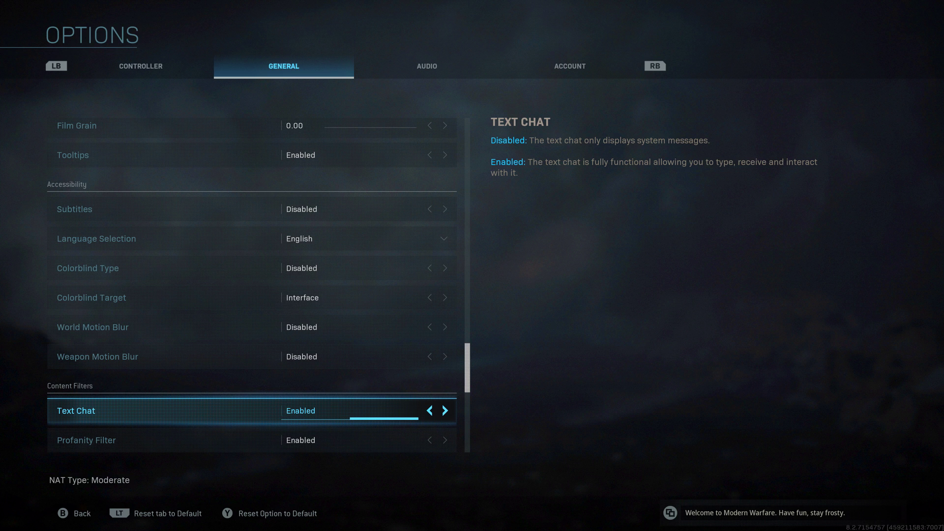
Review the Text Chat and Profanity Filter options under Content Filters, leaving both Enabled.
key(Down)
key(Up)
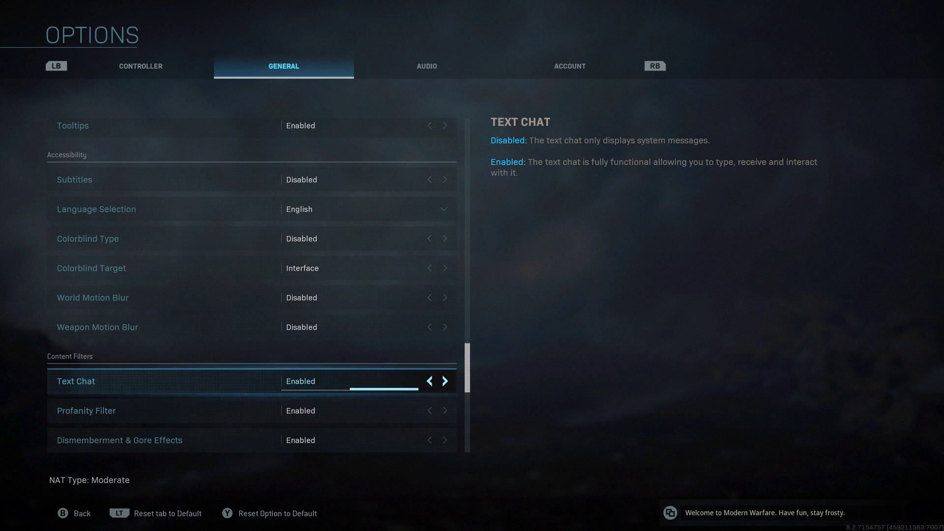
key(Down)
key(Down)
key(Up)
key(Up)
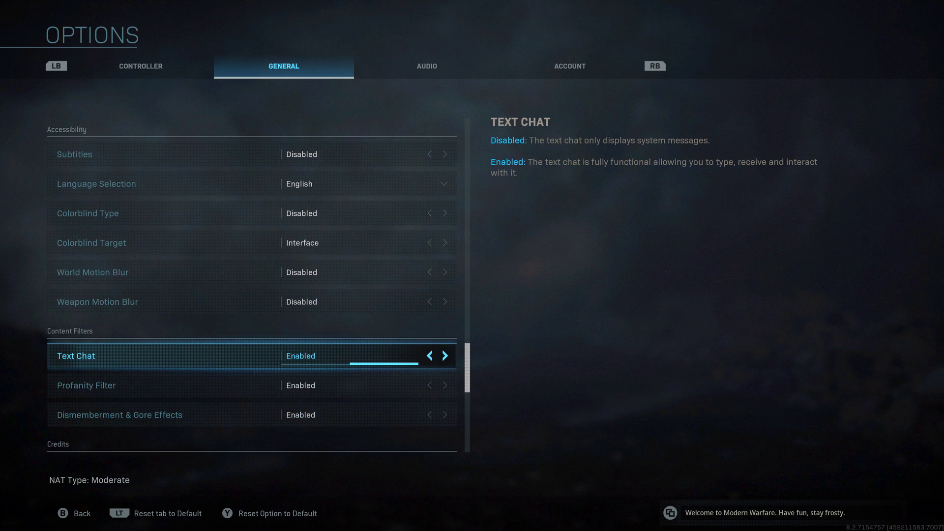
key(Down)
key(Up)
key(Down)
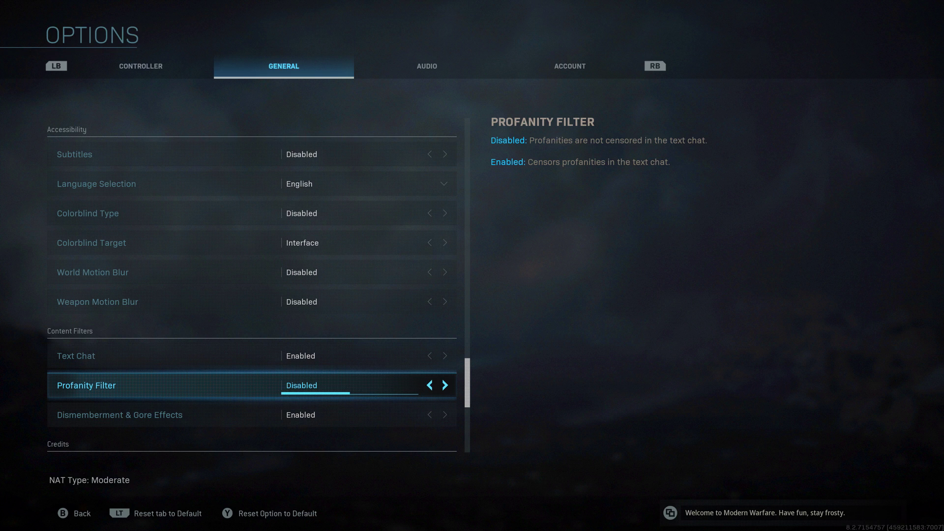
Switch Dismemberment & Gore Effects to Disabled and back to Enabled.
key(Down)
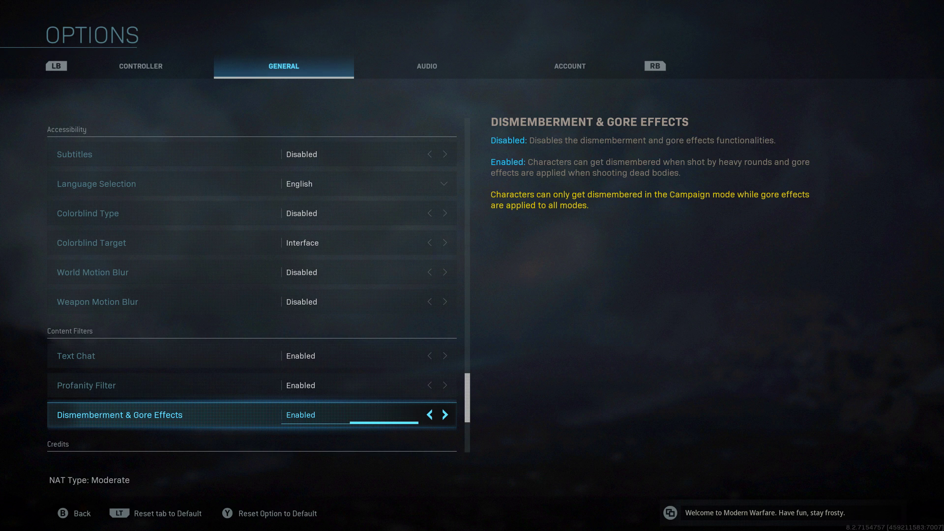
key(Left)
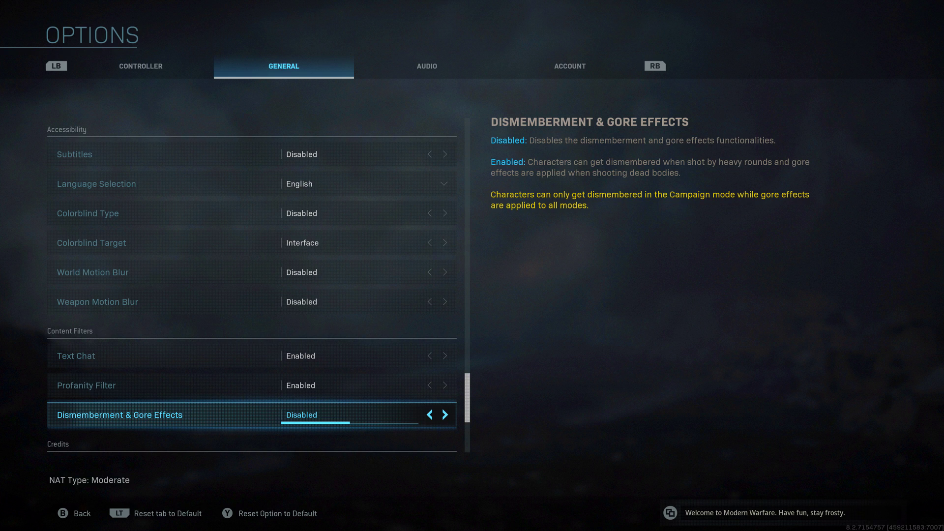
key(Right)
key(Down)
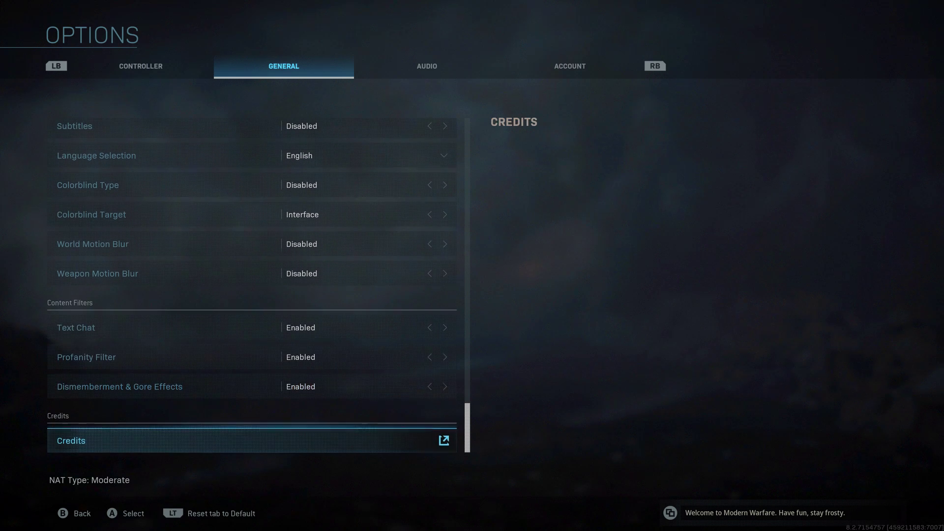
Go to the Audio settings and show the available Audio Mix presets.
key(e)
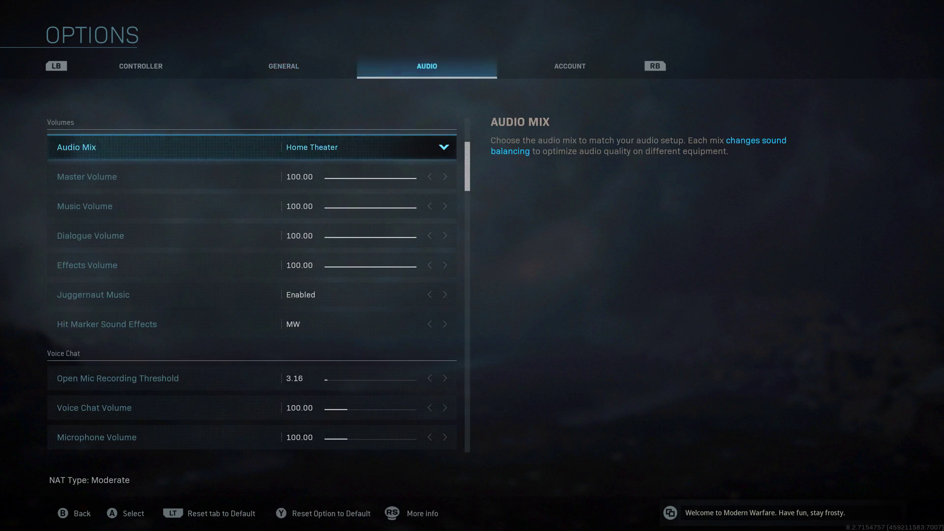
key(Return)
key(Up)
key(Up)
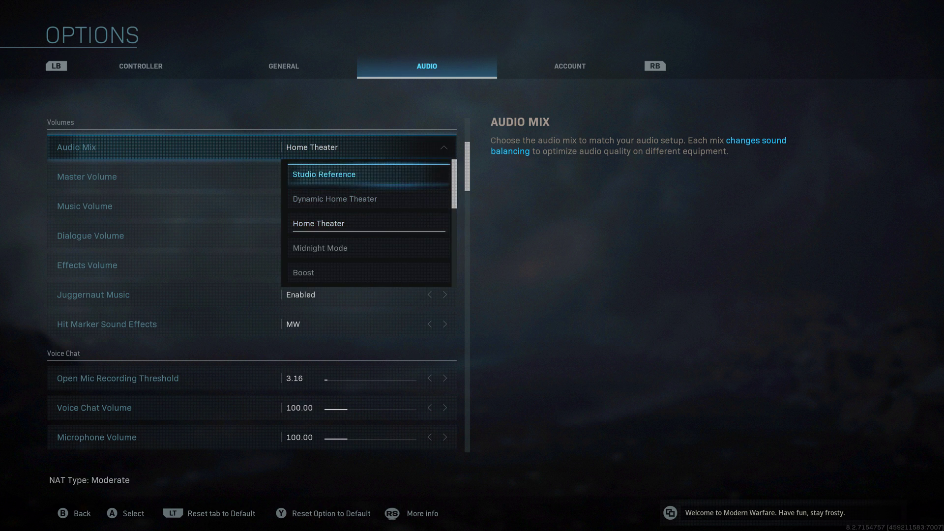
Look through the Audio Mix presets, from Studio Reference and Home Theater to the Boost variants.
key(Down)
key(Down)
key(Down)
key(Down)
key(Down)
key(Down)
key(Up)
key(Up)
key(Up)
key(Up)
key(Up)
key(Up)
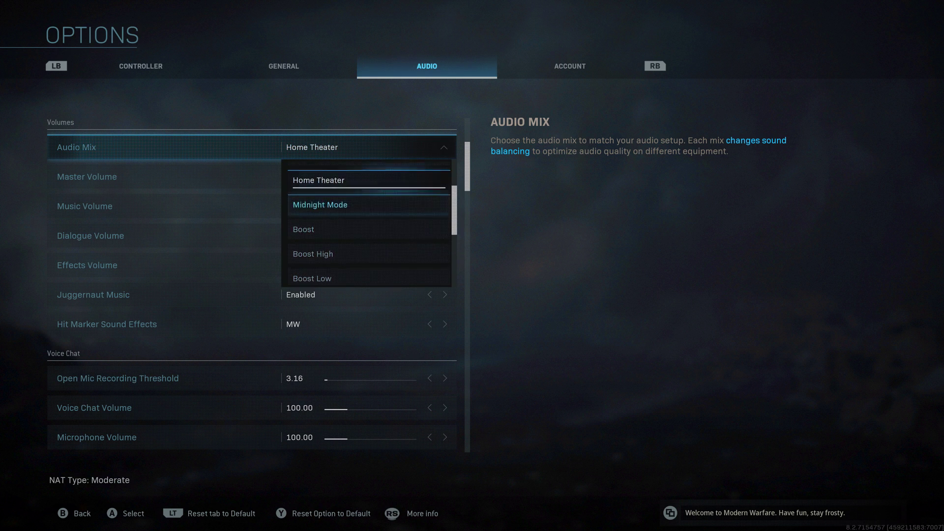
key(Down)
key(Down)
key(Down)
key(Down)
key(Down)
key(Down)
key(Up)
key(Up)
key(Up)
key(Up)
key(Up)
key(Down)
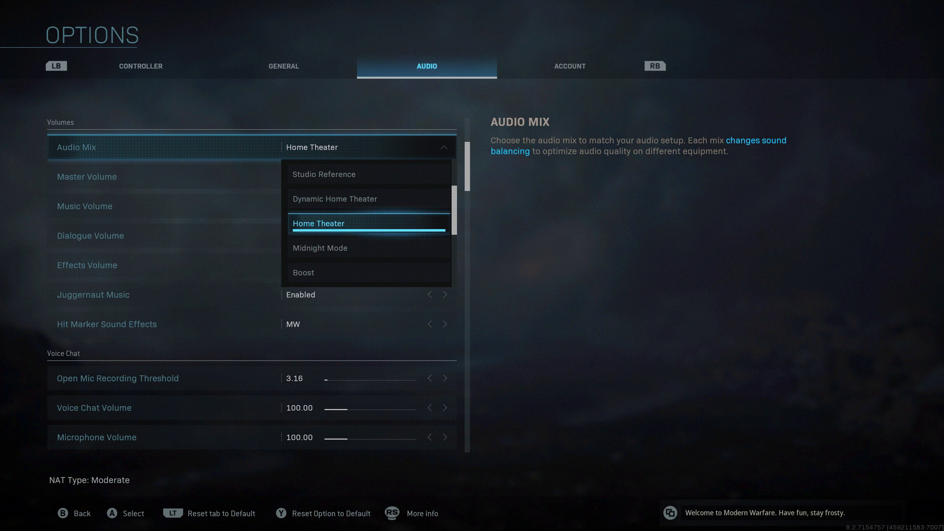
Go through the full range of Audio Mix presets again and keep Home Theater selected.
key(Up)
key(Up)
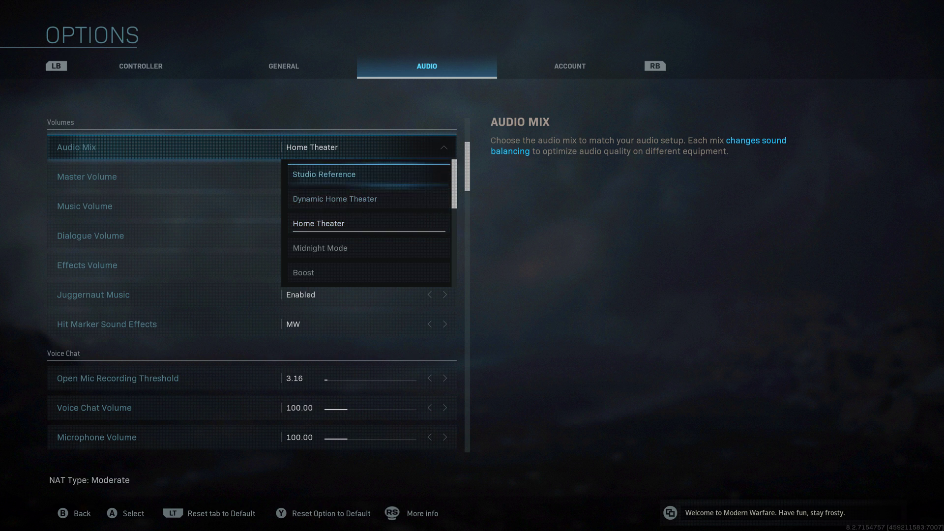
key(Down)
key(Down)
key(Down)
key(Down)
key(Down)
key(Down)
key(Up)
key(Up)
key(Up)
key(Up)
key(Up)
key(Up)
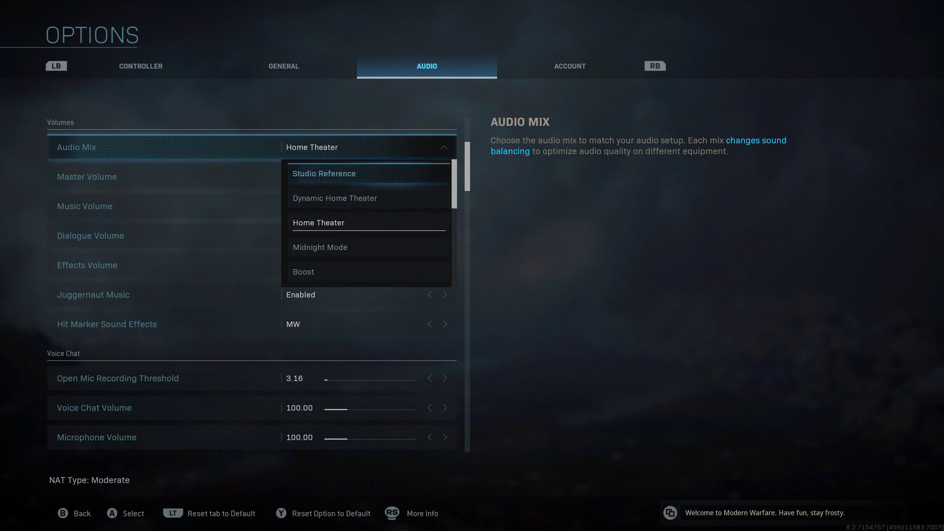
key(Down)
key(Down)
key(Down)
key(Down)
key(Down)
key(Up)
key(Up)
key(Up)
key(Return)
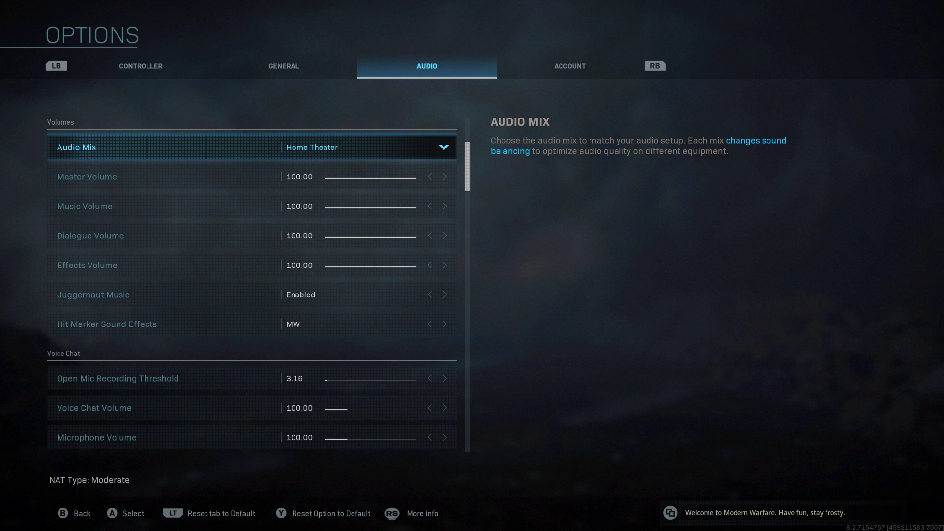
Compare Studio Reference, Midnight Mode and Boost with Home Theater in the Audio Mix presets, confirming Home Theater.
key(Return)
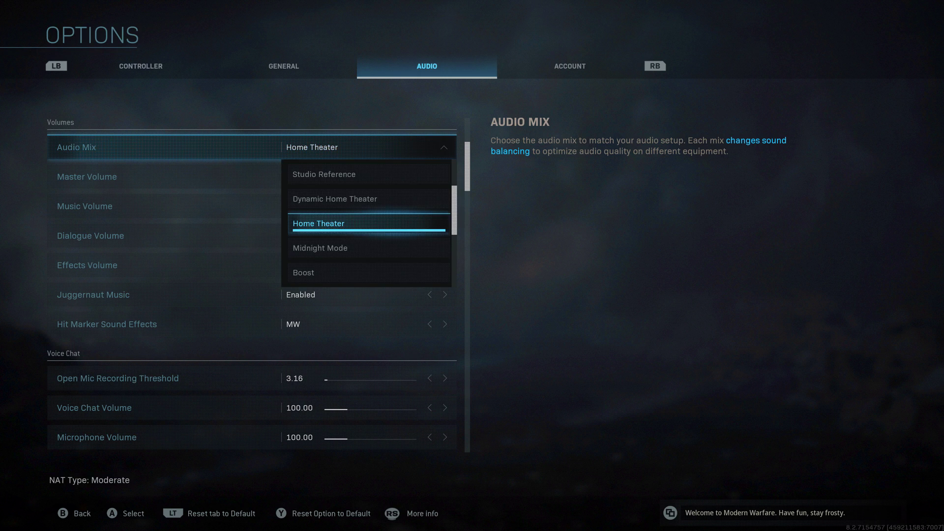
key(Up)
key(Up)
key(Down)
key(Down)
key(Down)
key(Down)
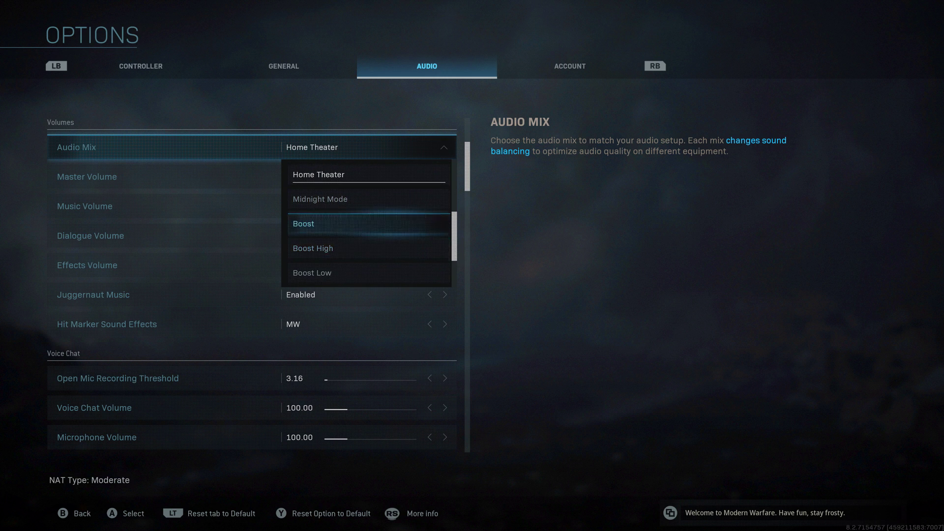
key(Up)
key(Up)
key(Up)
key(Down)
key(Return)
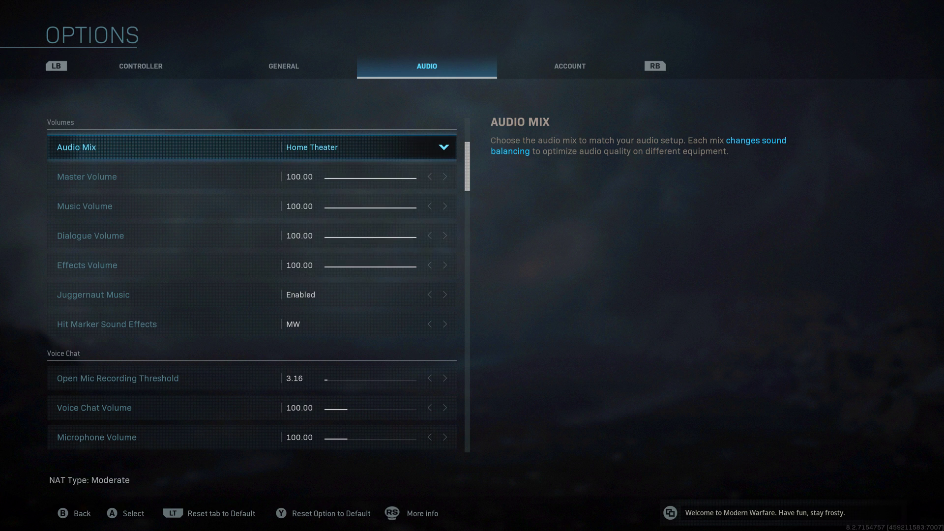
Set the Music Volume to 0.00, leaving the Master Volume as it is.
key(Down)
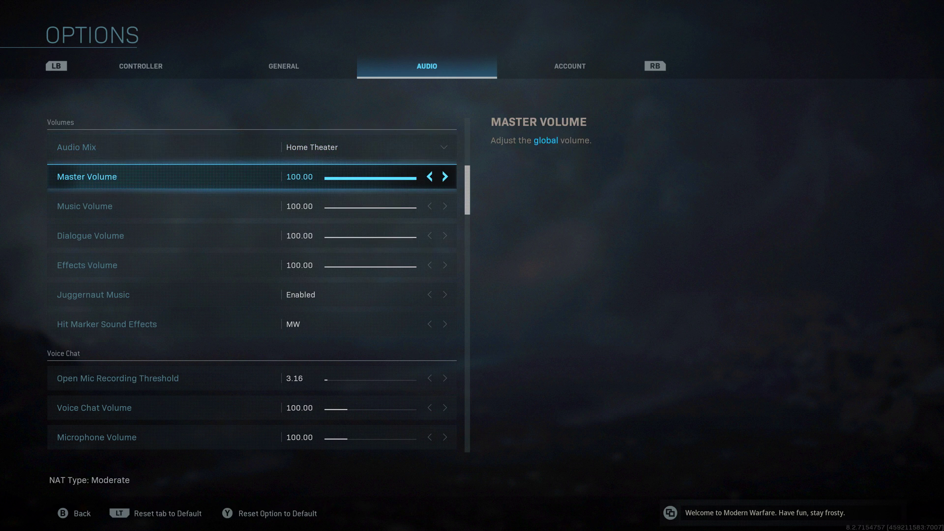
key(Down)
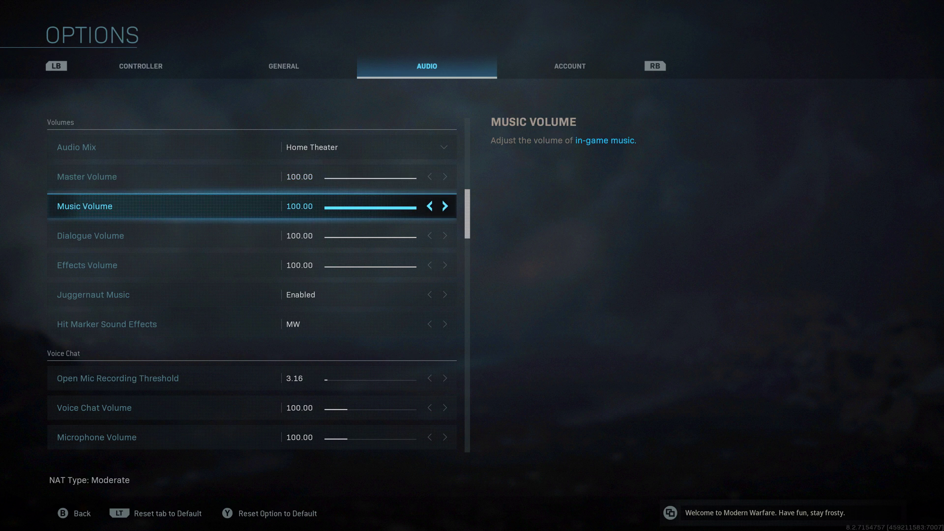
key(Left)
key(Left)
key(Left)
key(Left)
key(Left)
key(Left)
key(Left)
key(Left)
key(Left)
key(Left)
key(Left)
key(Left)
key(Left)
key(Left)
key(Left)
key(Left)
key(Left)
key(Left)
key(Left)
key(Left)
key(Left)
key(Left)
key(Left)
Set the Dialogue Volume to 50.00.
click(91, 236)
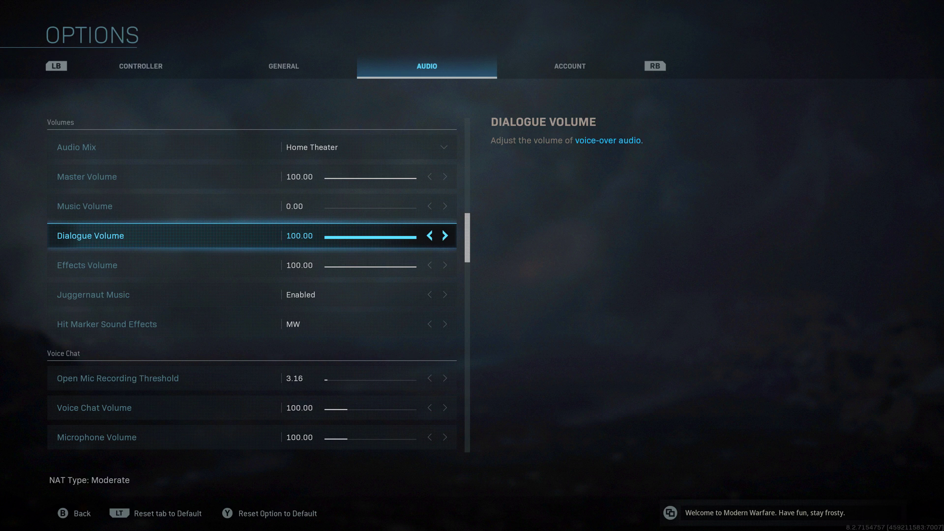
key(Left)
key(Left)
key(Left)
key(Left)
key(Left)
key(Left)
key(Left)
key(Left)
key(Left)
key(Left)
key(Left)
key(Left)
key(Left)
key(Left)
key(Left)
key(Left)
key(Left)
key(Left)
key(Left)
key(Left)
key(Left)
key(Left)
key(Left)
key(Left)
key(Left)
key(Left)
key(Left)
key(Left)
key(Left)
key(Left)
key(Left)
key(Left)
key(Left)
key(Left)
Skip the Effects Volume and set Juggernaut Music to Disabled.
key(Down)
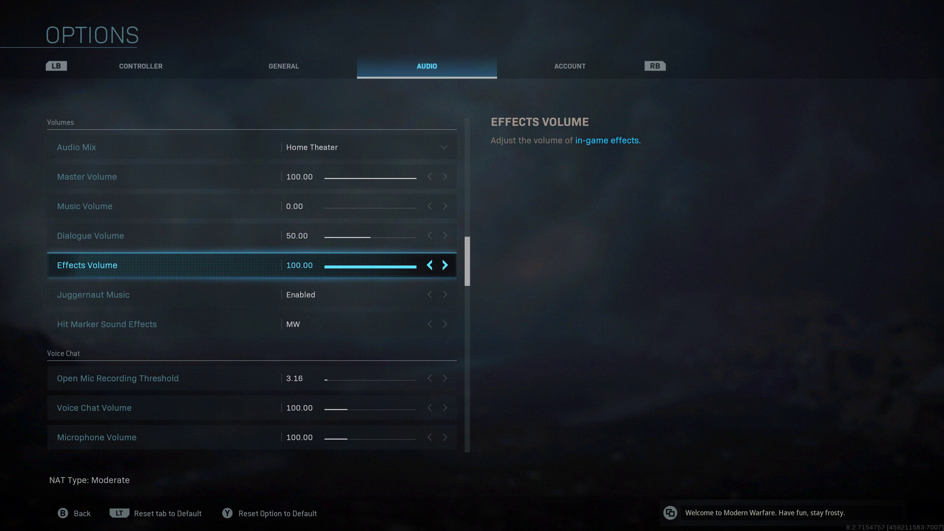
key(Down)
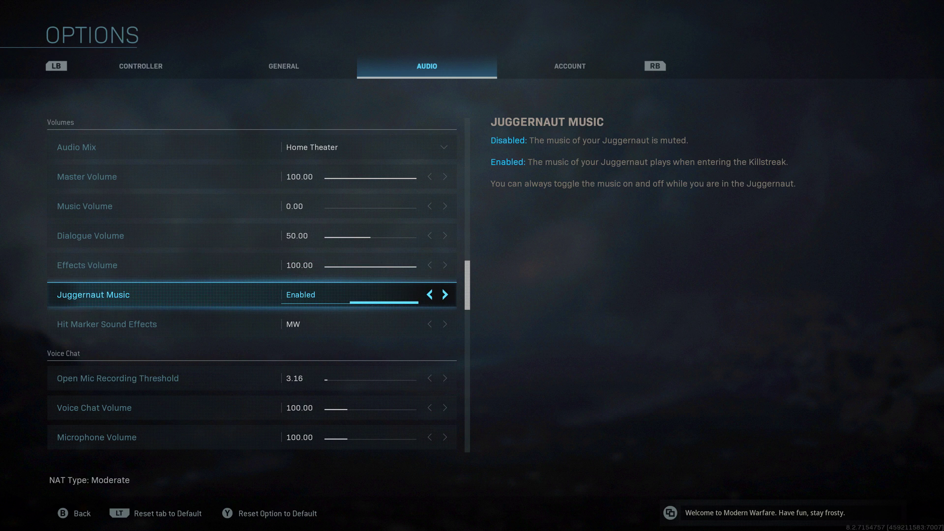
key(Left)
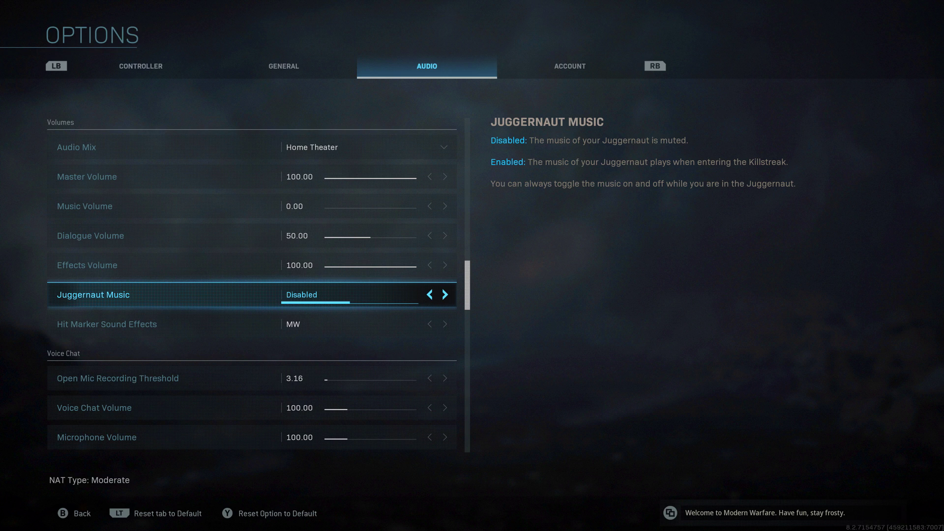
key(Right)
key(Left)
Cycle through the Hit Marker Sound Effects choices and return the setting to MW.
key(Down)
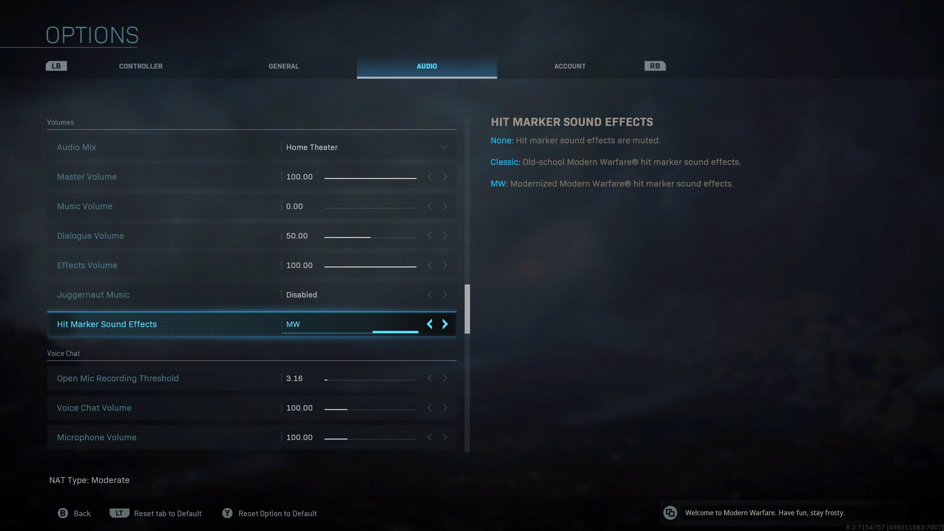
key(Left)
key(Left)
key(Right)
key(Right)
Review the Open Mic Recording Threshold and Voice Chat Volume descriptions under Voice Chat.
key(Down)
key(Down)
key(Down)
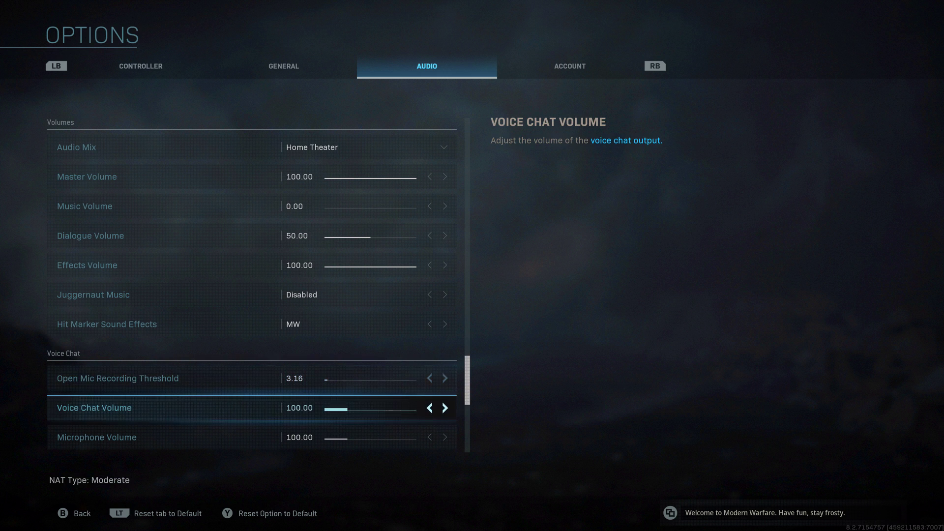
Review the remaining Voice Chat settings, comparing the Open Mic Recording Threshold and Microphone Volume descriptions and reading the Mute Strategy choices.
key(Up)
key(Down)
key(Down)
key(Down)
key(Up)
key(Up)
key(Up)
key(Down)
key(Up)
key(Down)
key(Up)
key(Down)
key(Up)
key(Down)
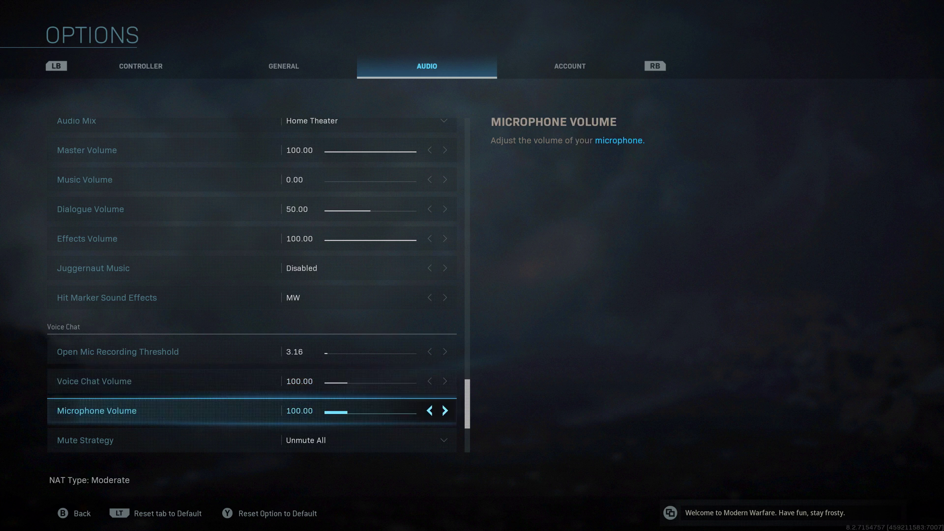
key(Up)
key(Up)
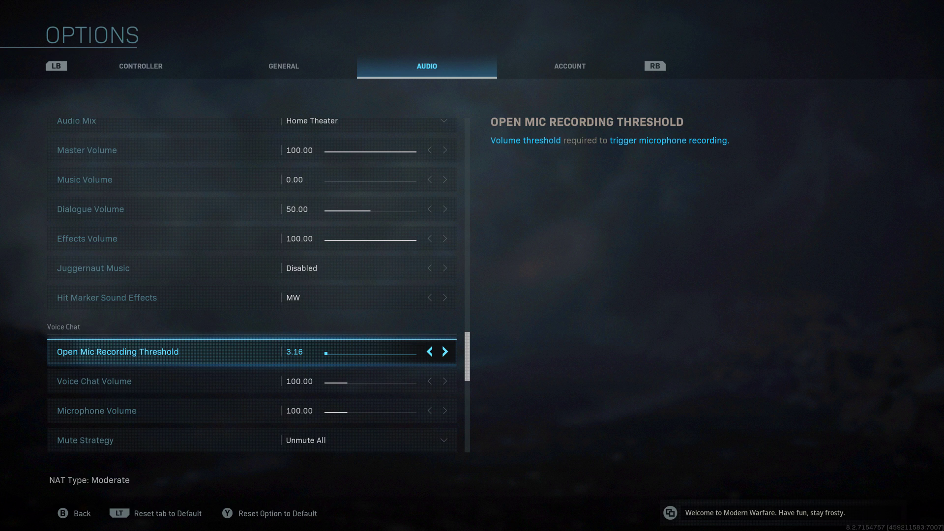
key(Down)
key(Down)
key(Down)
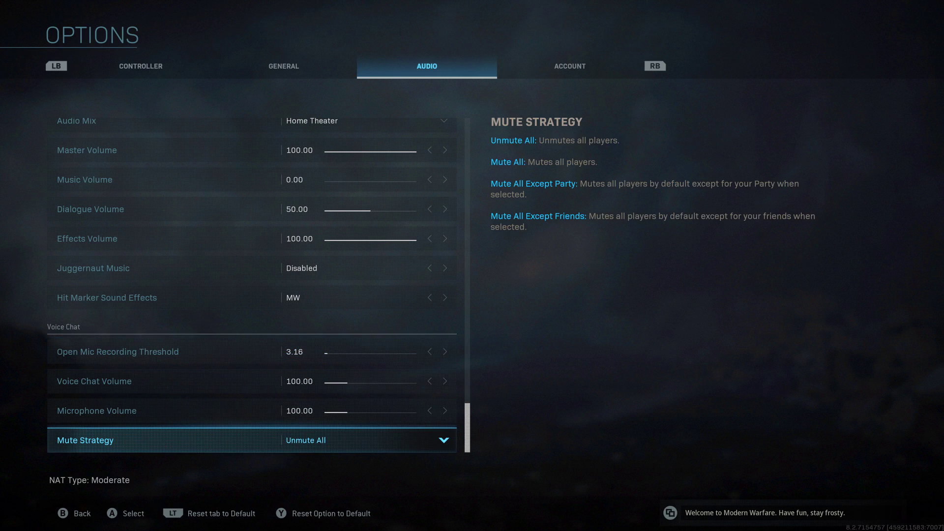
Switch Crossplay to Disabled in the Account options and return it to Enabled, repeating the toggle.
key(e)
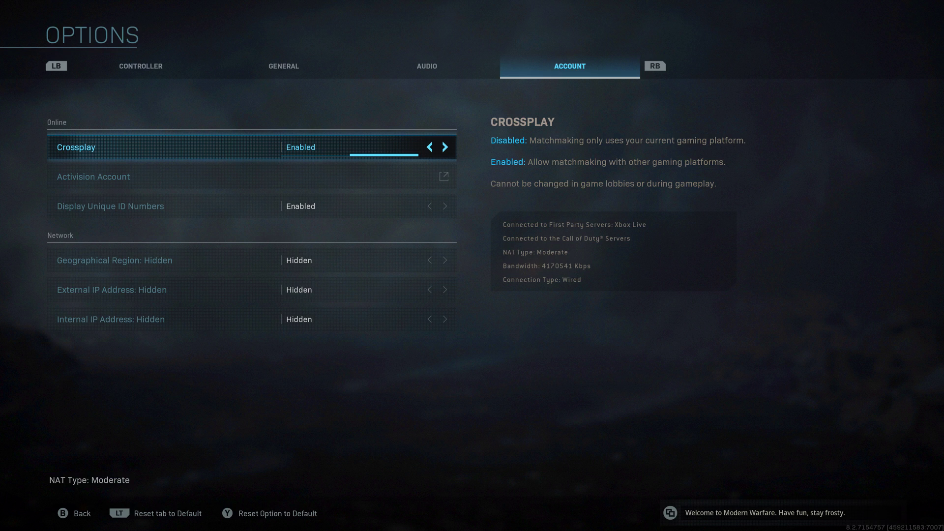
key(Left)
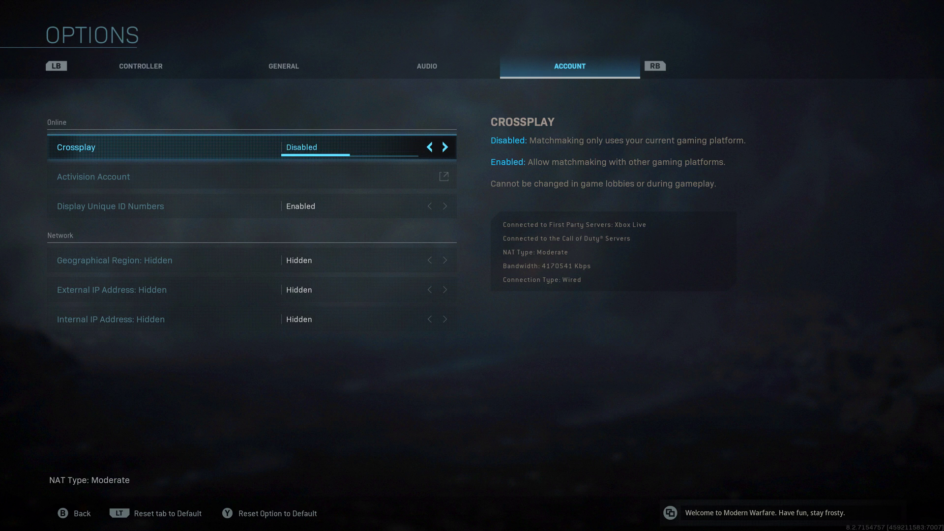
key(Right)
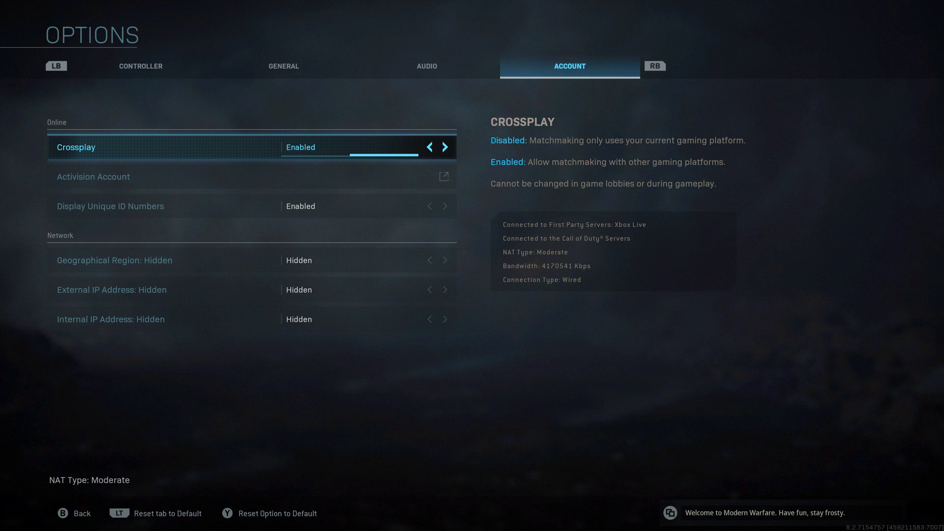
key(Left)
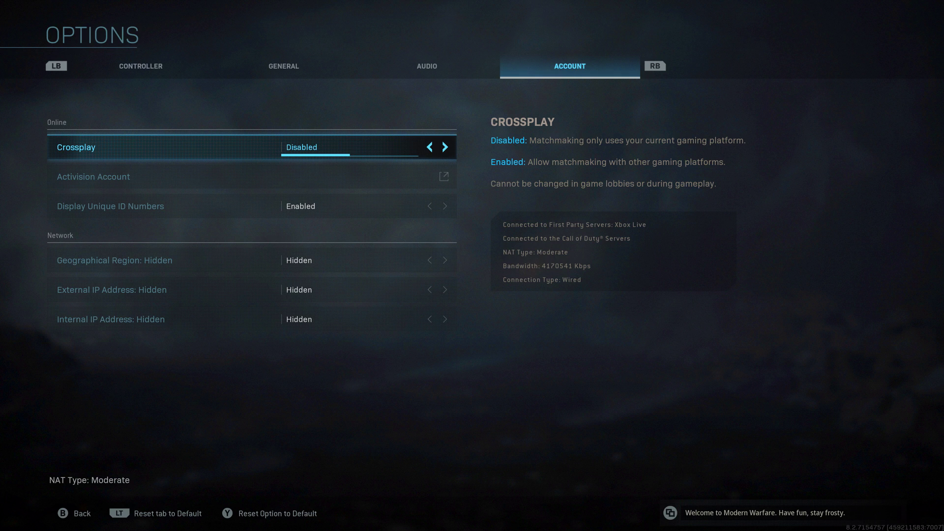
key(Right)
Examine the Display Unique ID Numbers description and the Network visibility settings for geographical region, external IP address and internal IP address.
key(Down)
key(Down)
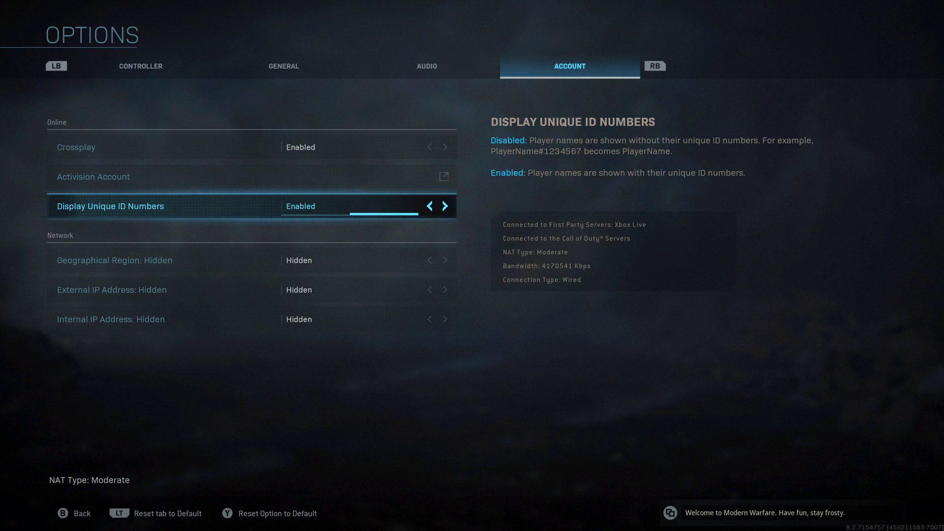
key(Down)
key(Down)
key(Down)
key(Up)
key(Up)
key(Down)
key(Down)
key(Up)
key(Up)
key(Down)
key(Down)
key(Up)
key(Up)
key(Down)
key(Up)
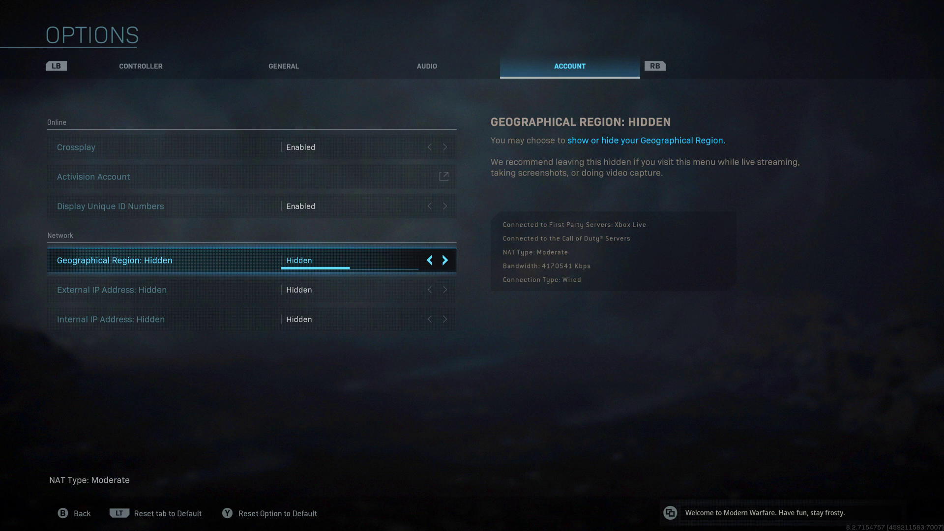
Leave the Account options and return to the Controller options at Button Layout Preset.
key(q)
key(e)
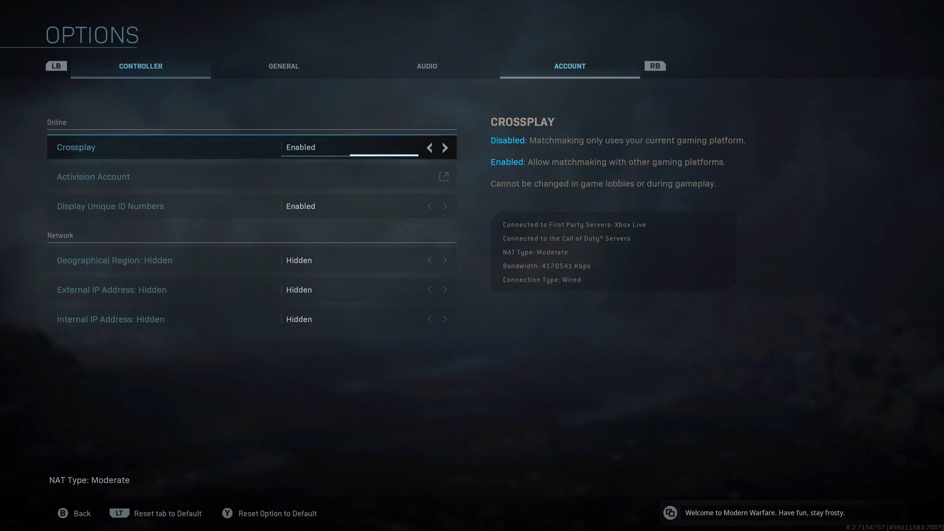
key(e)
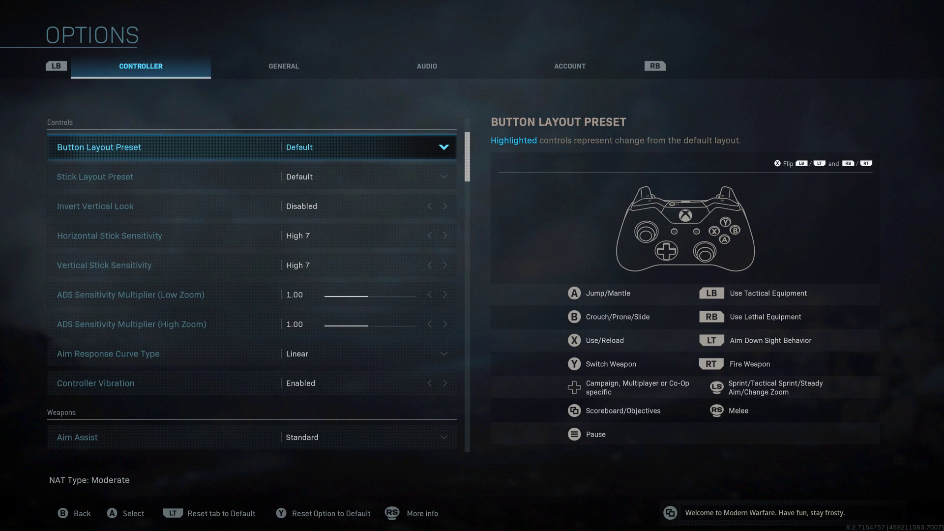